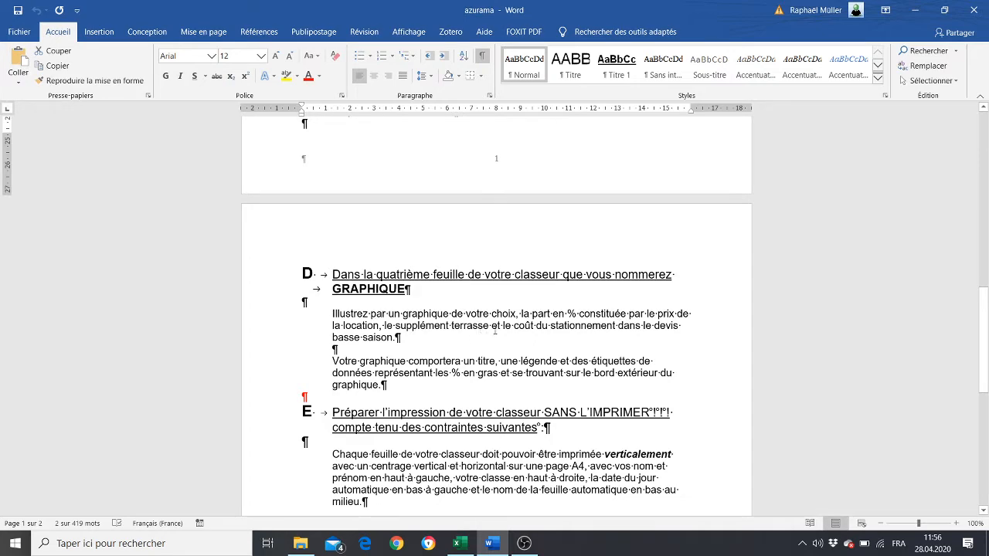
Step: Switch to the azurama workbook in Excel and insert a 3D pie chart from cells B8:B10 of the DEVISBS sheet
key("alt+Tab")
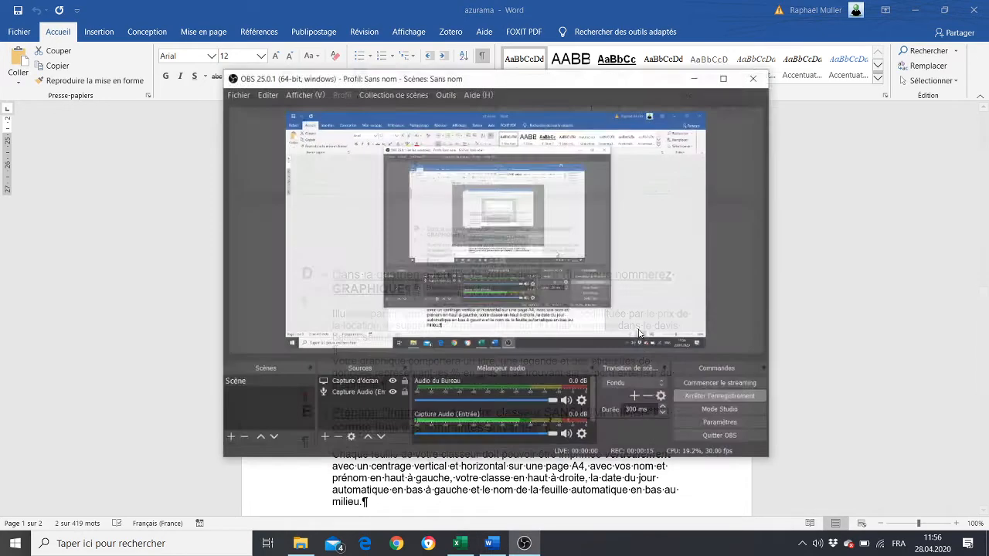
key("alt+Tab")
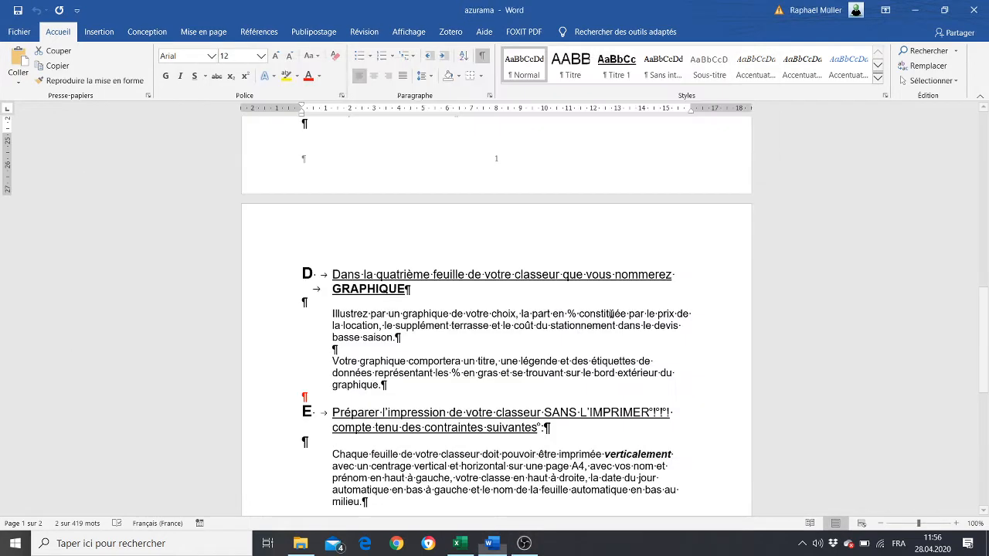
left_click(464, 541)
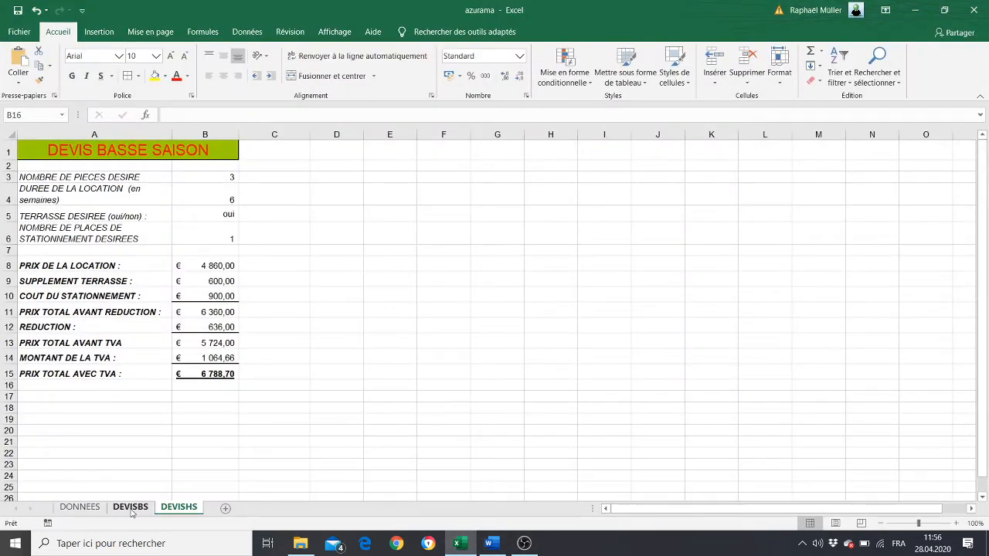
left_click(130, 507)
left_click_drag(219, 265, 215, 295)
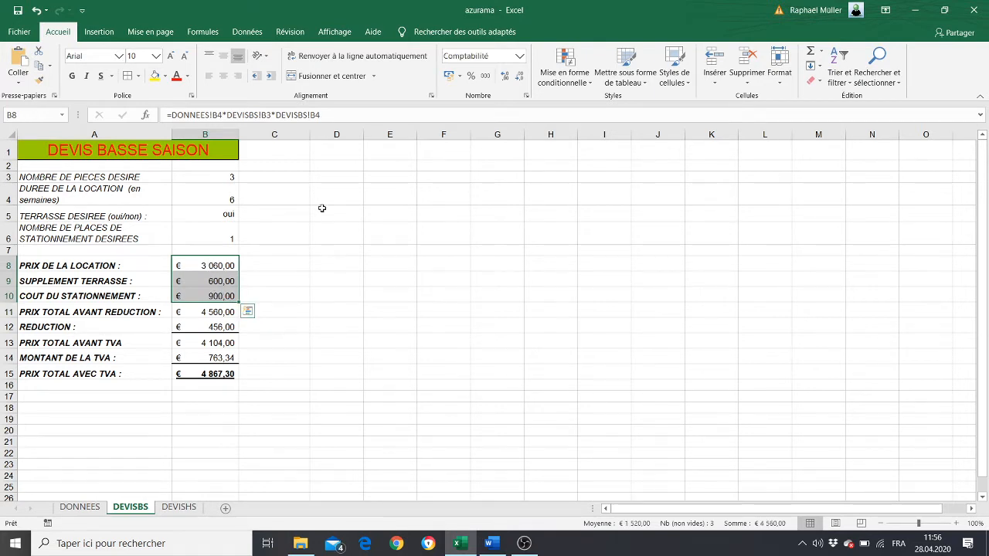
left_click(101, 33)
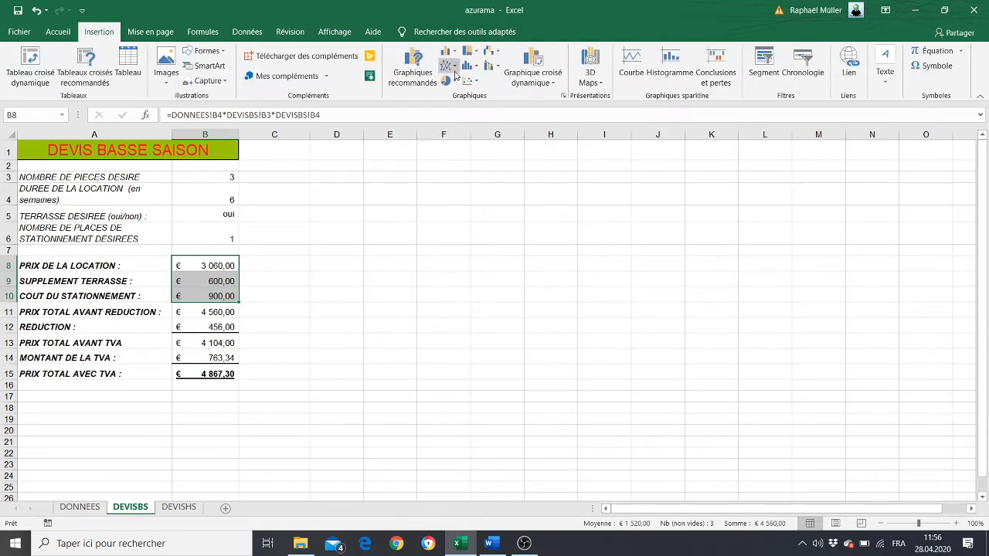
left_click(452, 82)
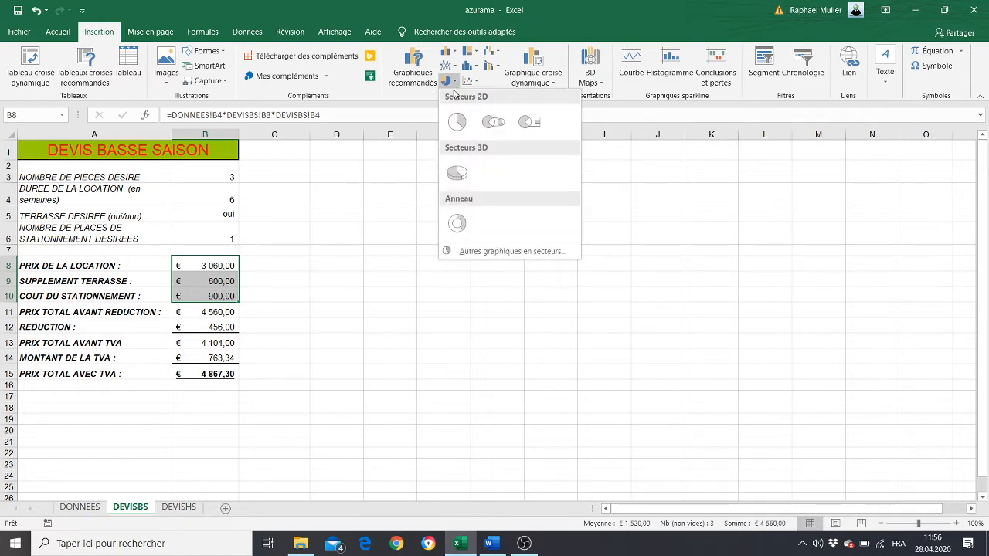
left_click(457, 174)
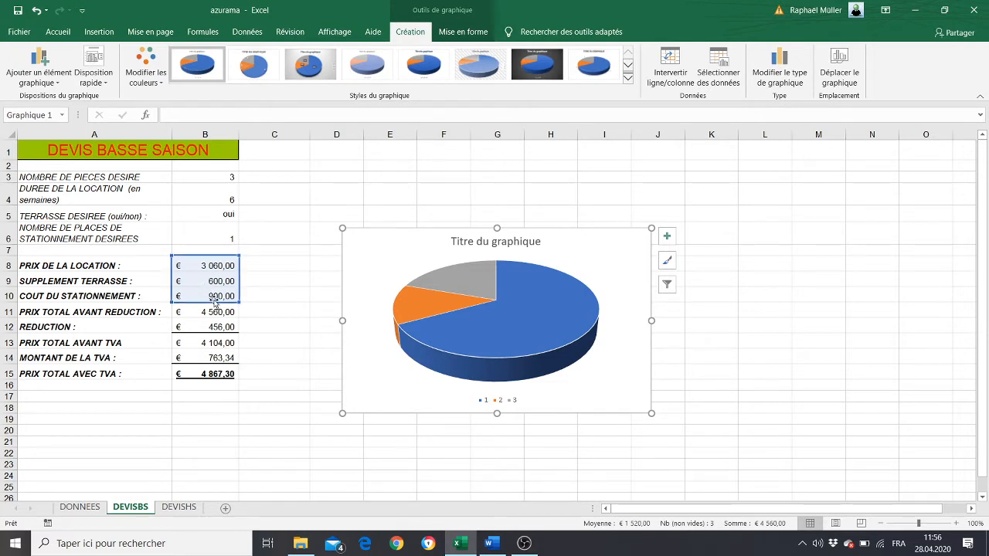
Step: Check the chart requirements in the Word assignment and set the pie chart's title to "Pourcentage du coût avant réduction"
key("alt+Tab")
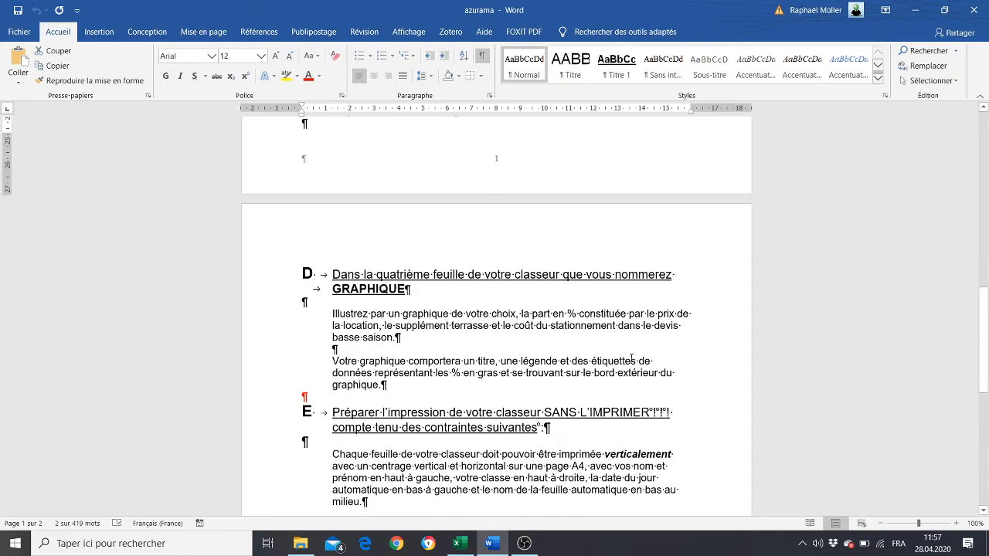
key("alt+Tab")
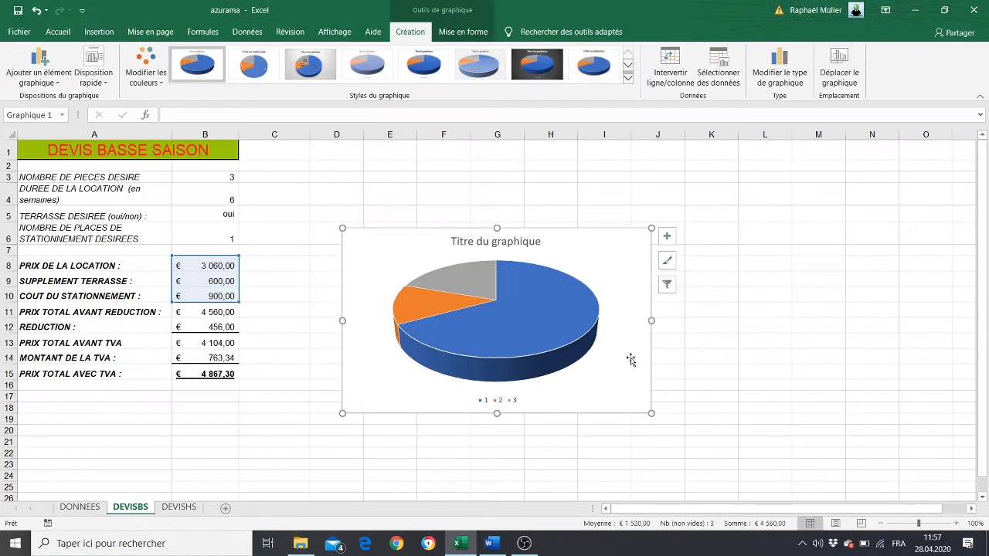
left_click(493, 241)
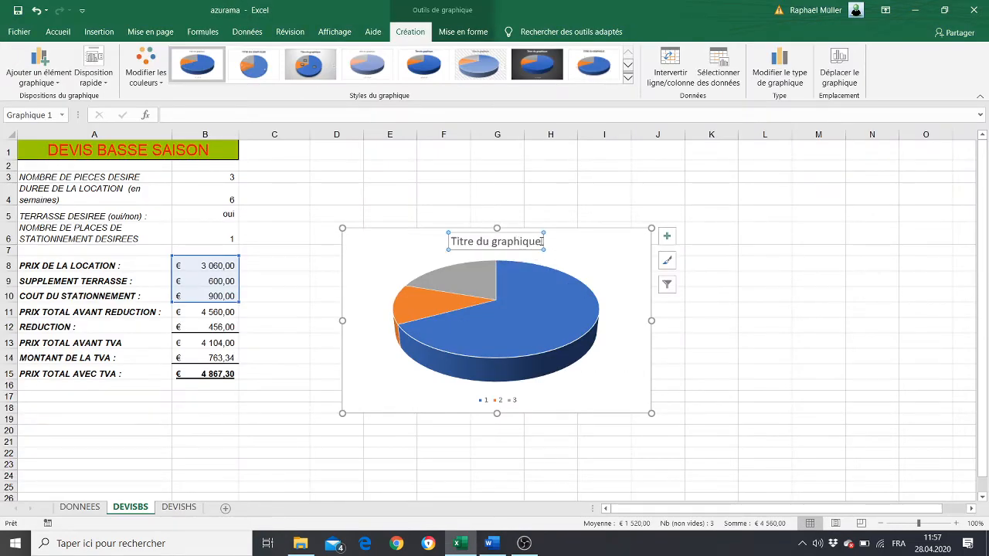
left_click_drag(543, 241, 451, 241)
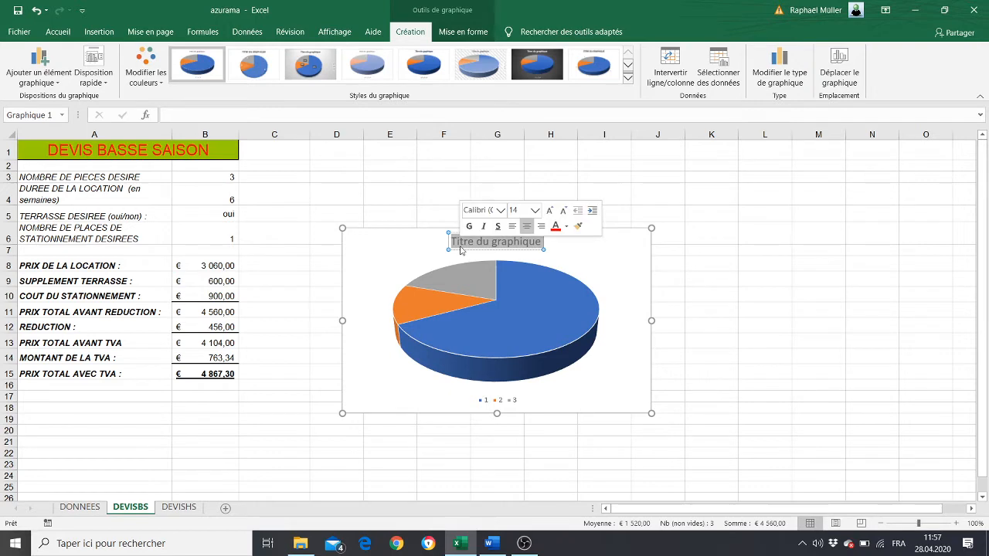
key("alt+Tab")
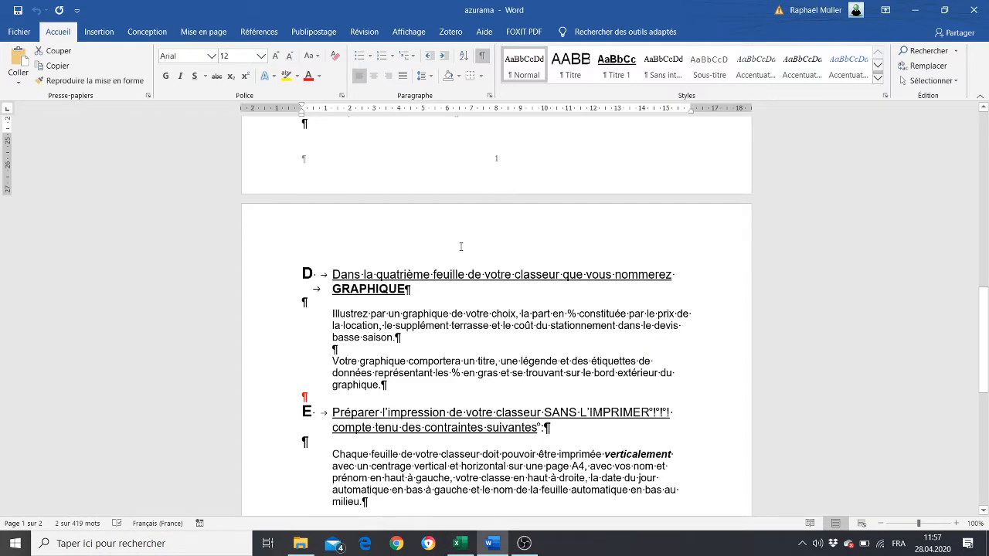
key("alt+Tab")
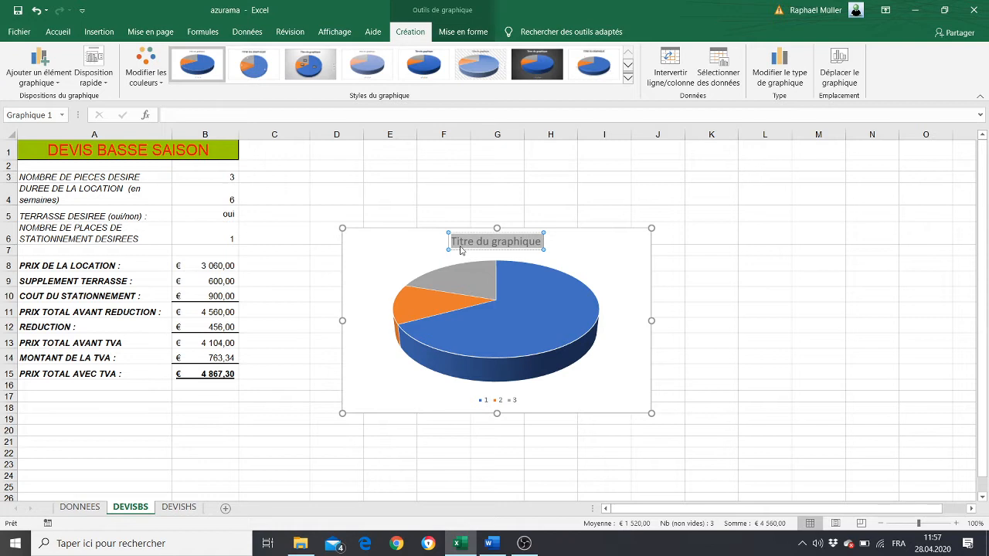
type("P")
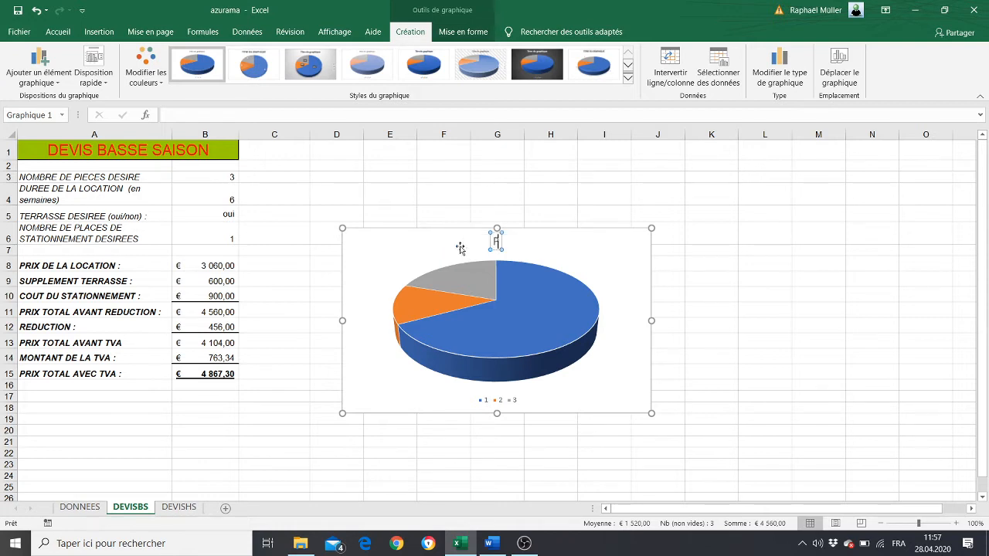
type("ourcentage d")
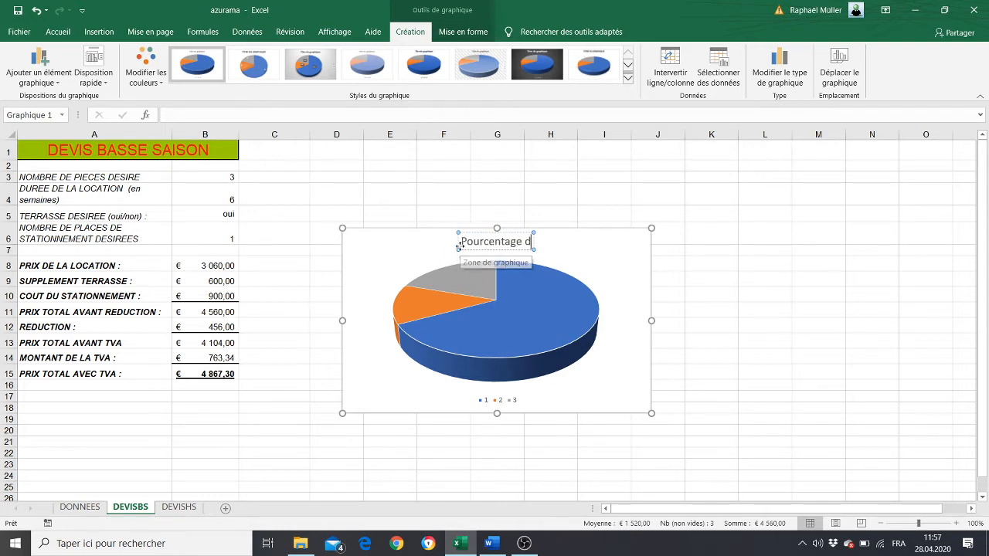
type("u coût a")
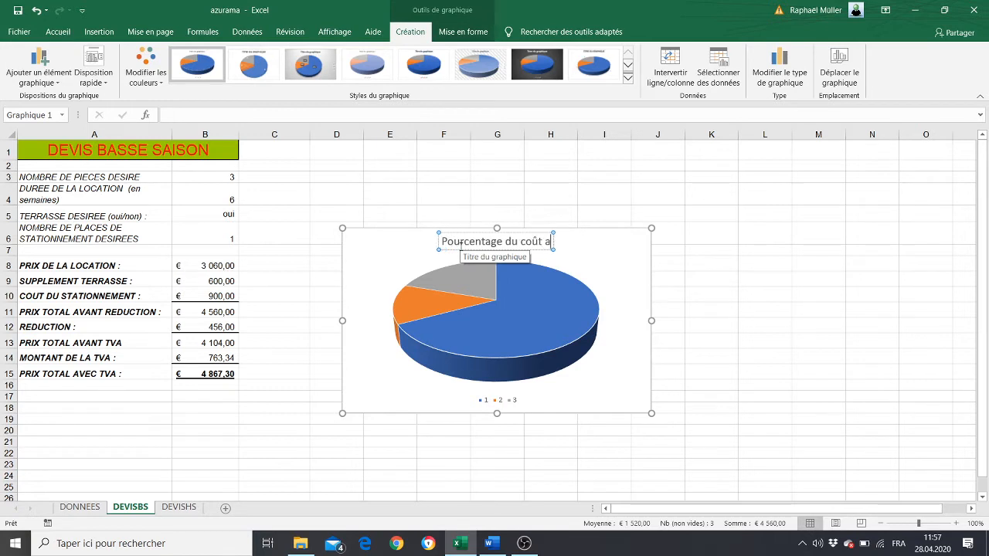
type("vant rédu")
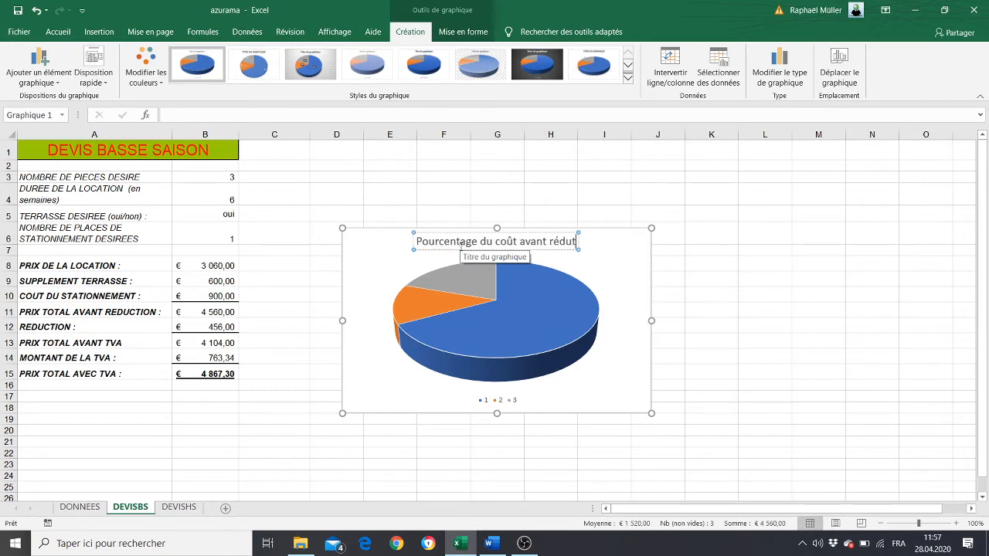
type("ction")
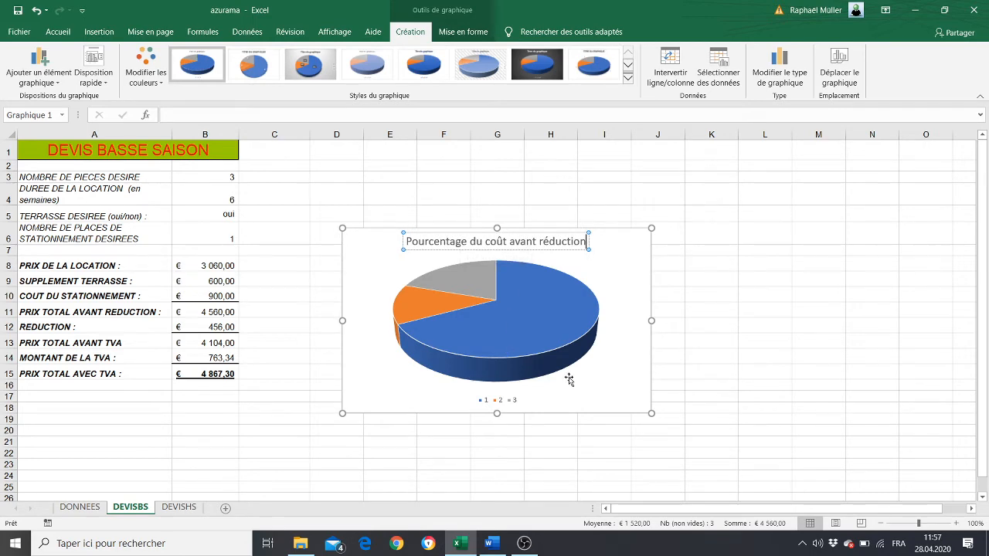
left_click(611, 391)
key("alt+Tab")
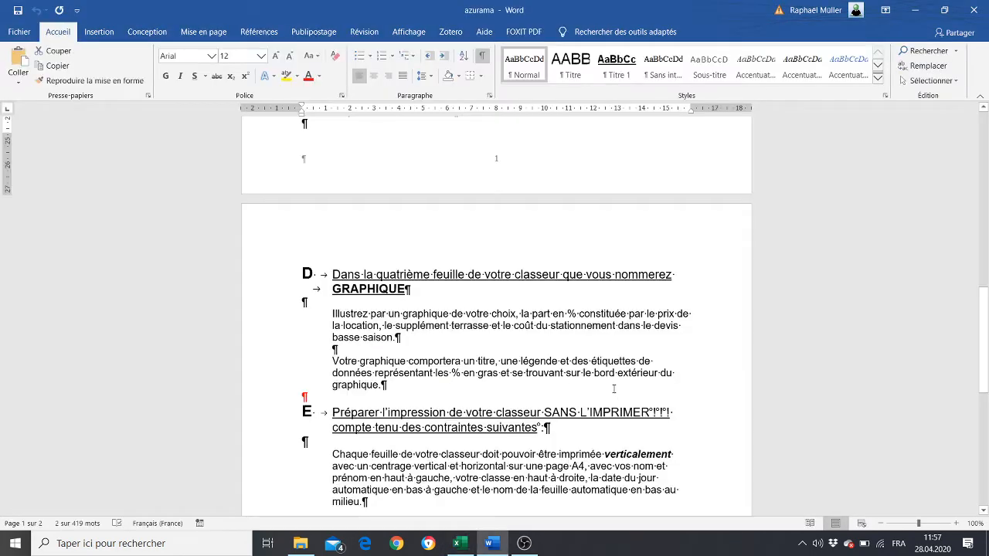
key("alt+Tab")
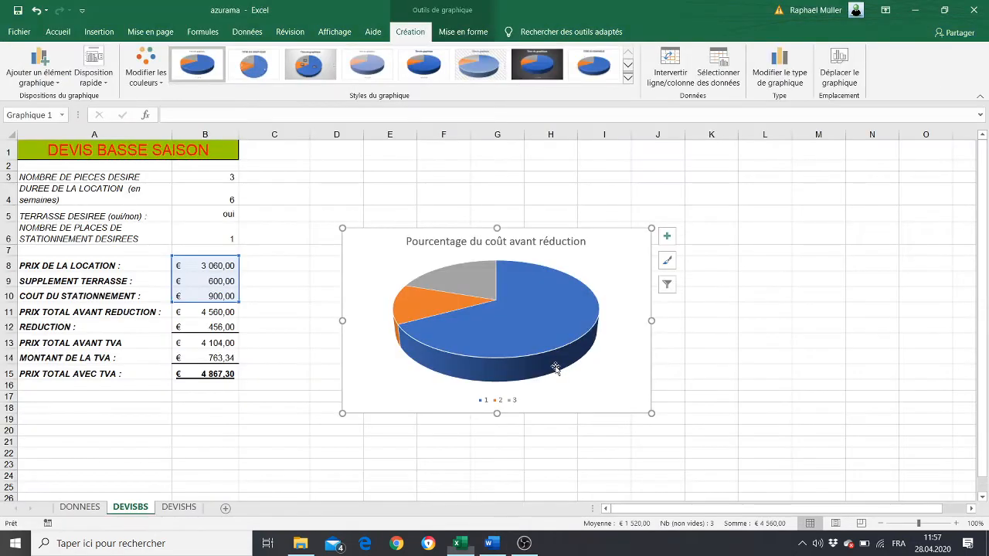
key("alt+Tab")
key("alt+Tab")
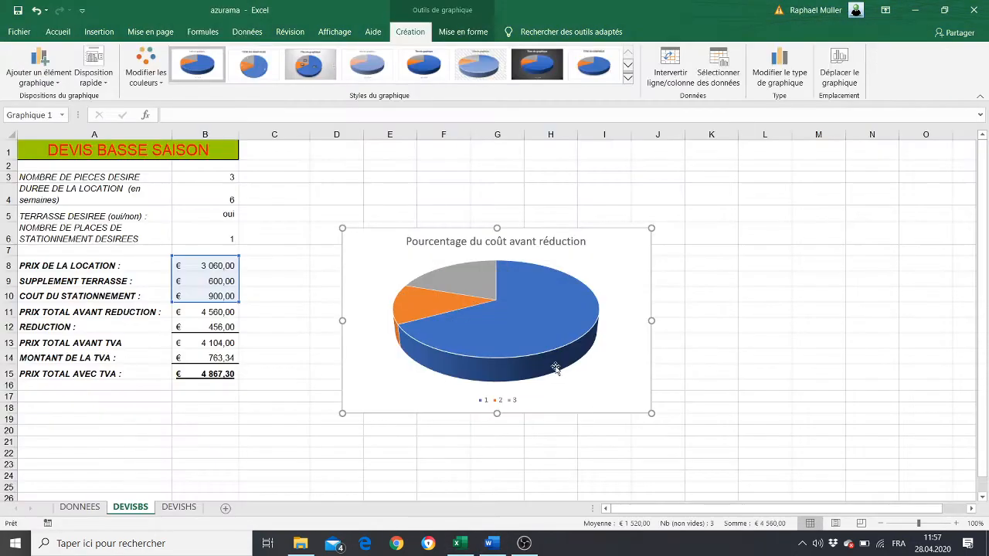
mouse_move(508, 382)
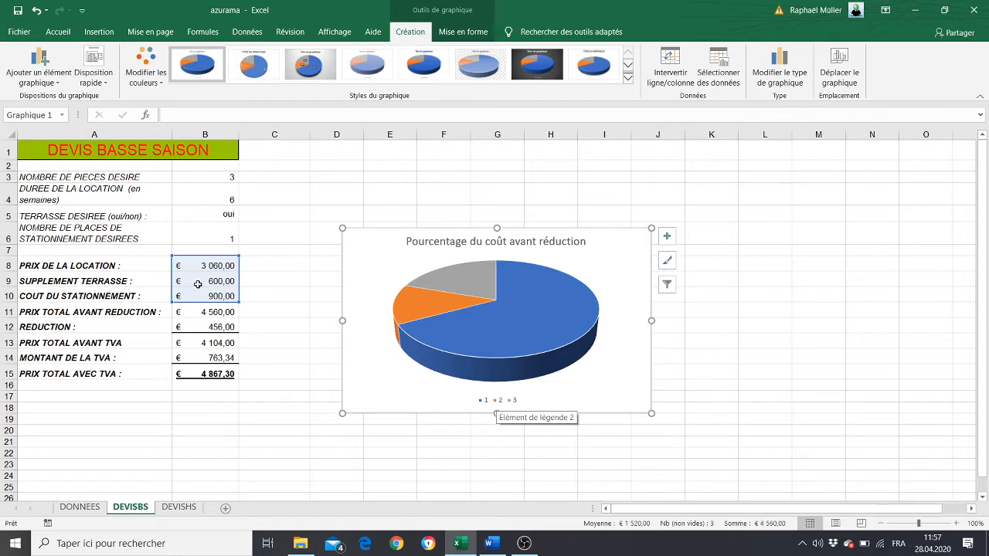
right_click(583, 396)
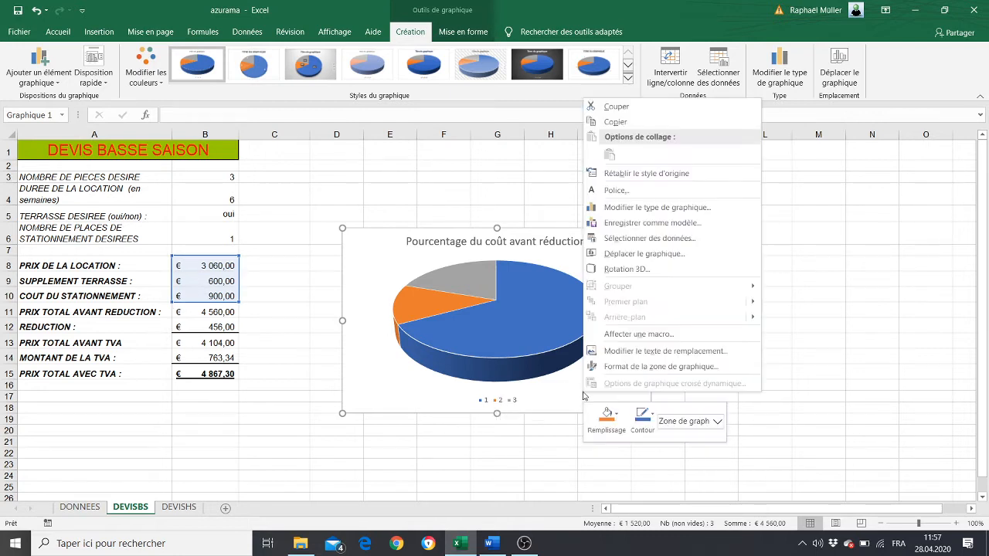
left_click(661, 239)
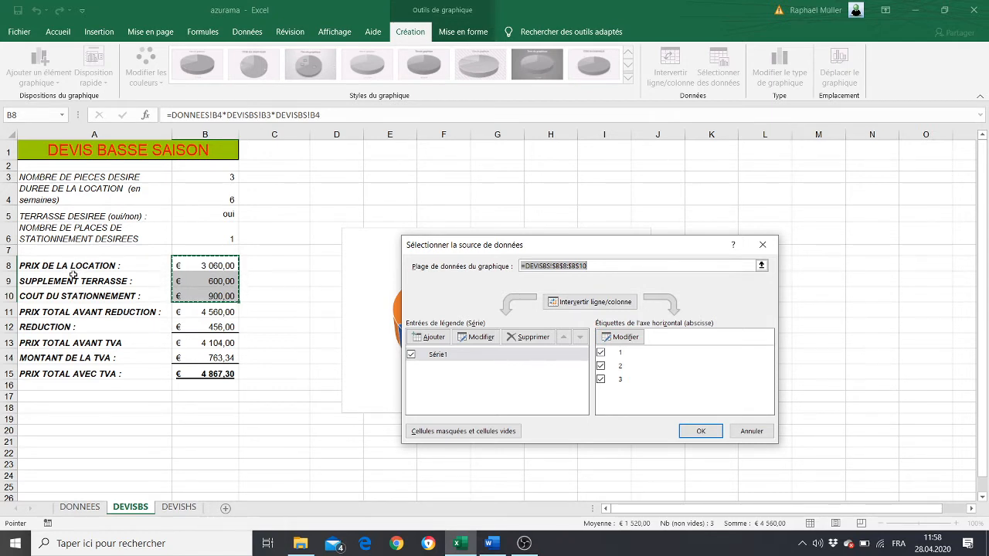
left_click(762, 245)
Step: Use cells A8:A10 of the DEVISBS sheet as the pie chart's category labels so the legend names each cost
right_click(623, 368)
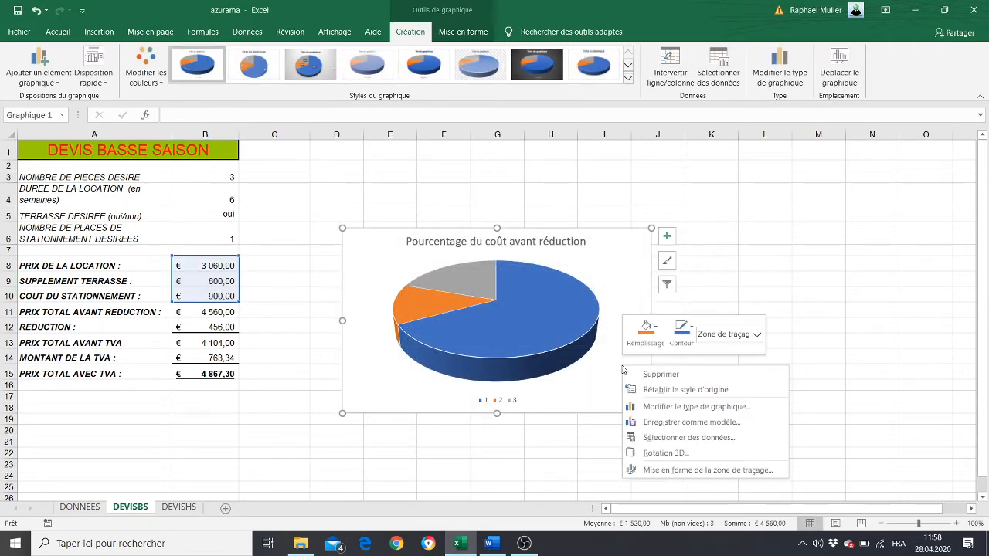
left_click(666, 438)
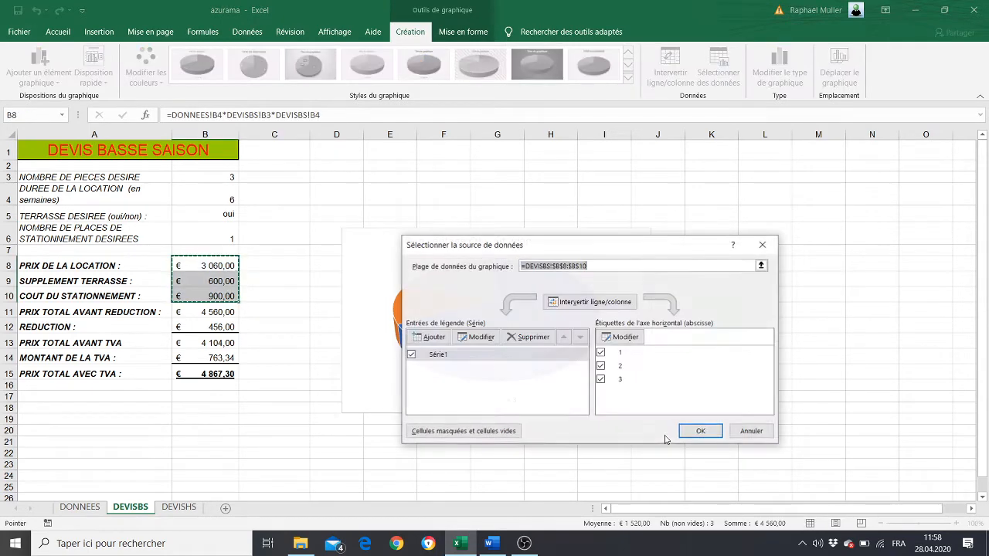
left_click(626, 338)
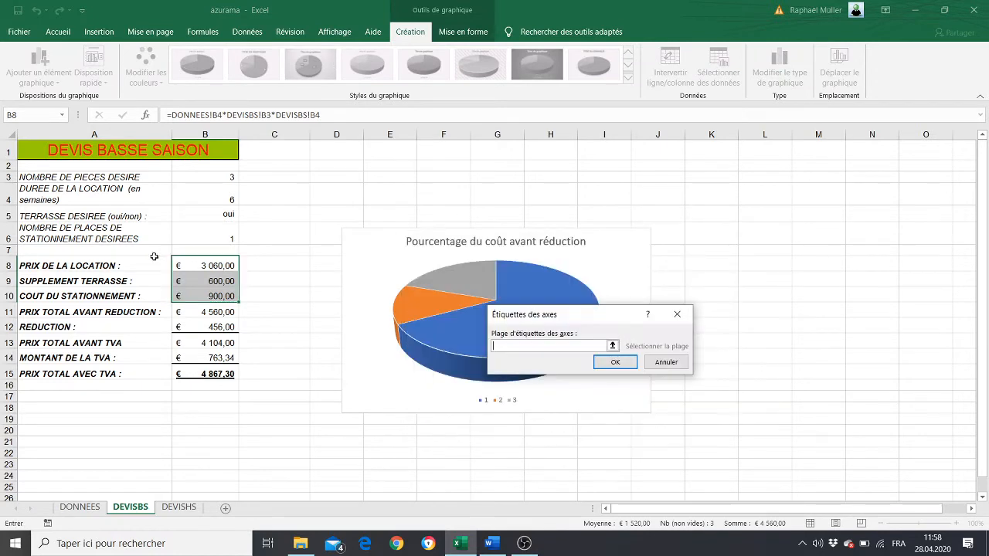
left_click_drag(100, 264, 101, 298)
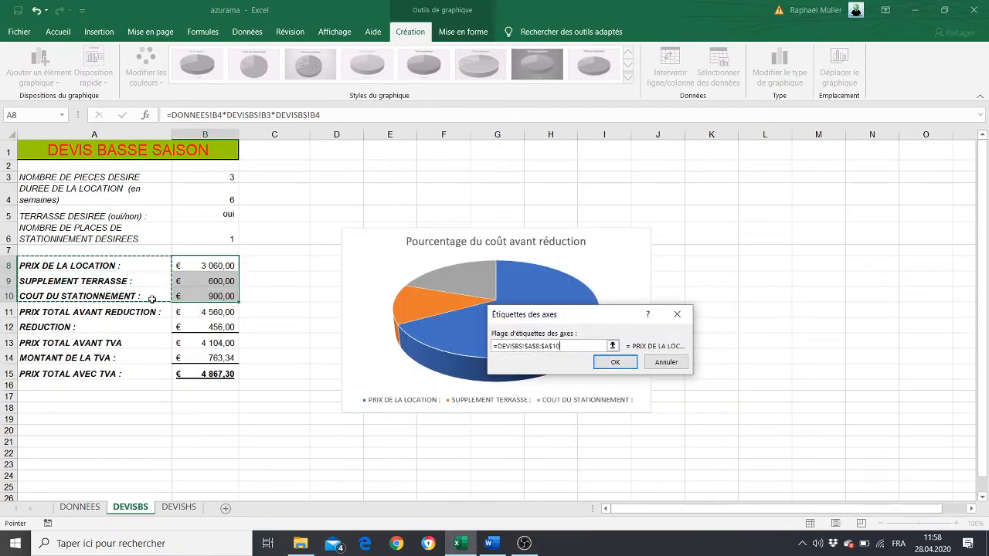
left_click(613, 363)
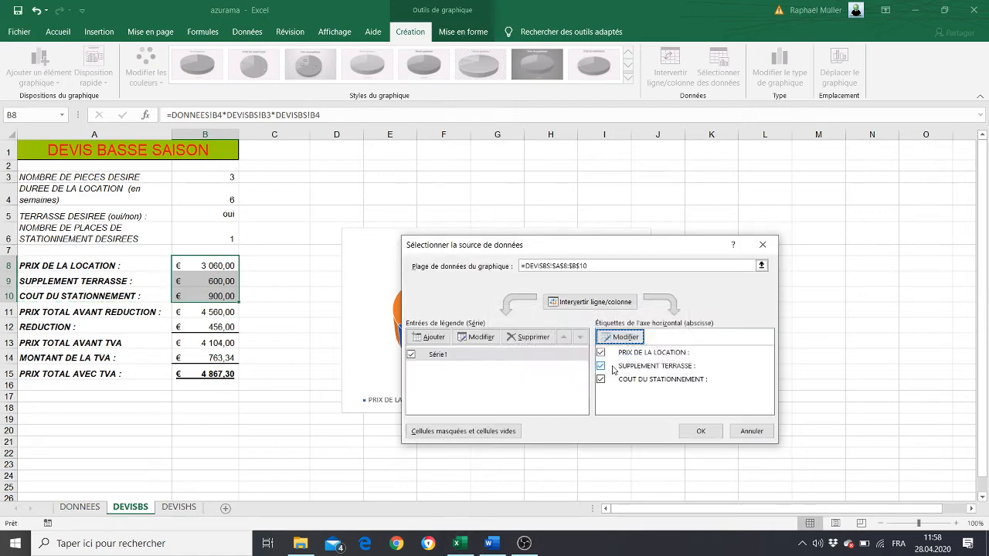
left_click(697, 433)
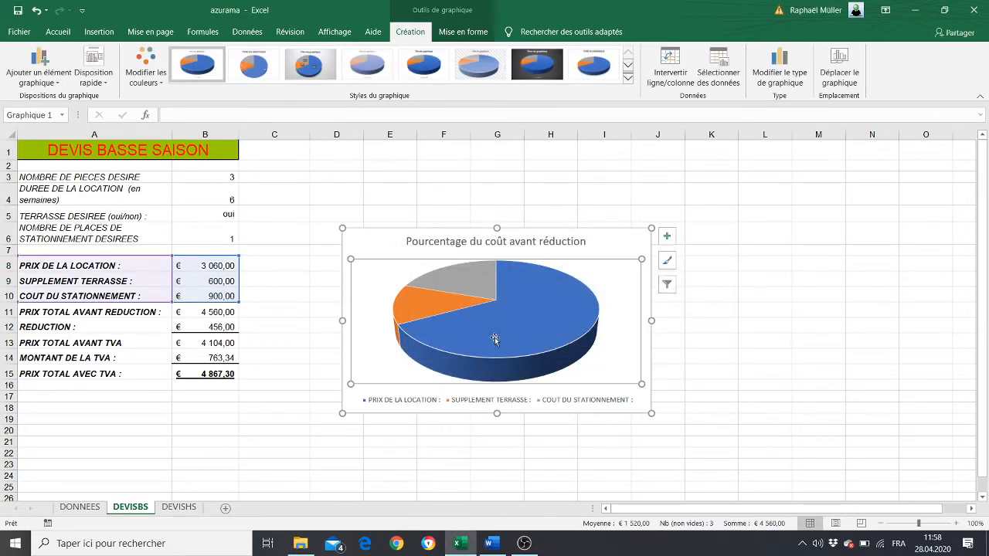
Step: Recheck the label requirements in the Word assignment, then add data labels to the Excel pie chart showing the percentage instead of the value
mouse_move(551, 369)
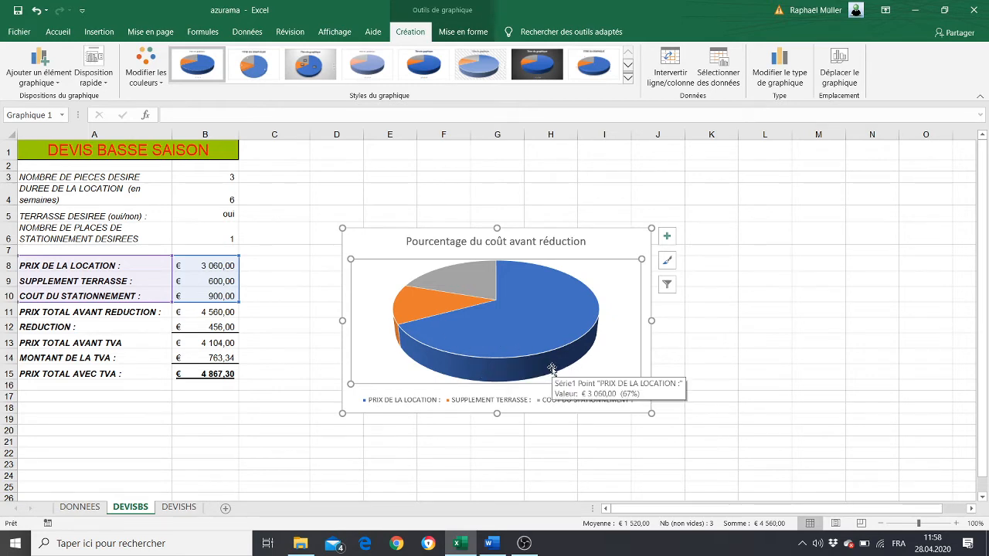
key("alt+Tab")
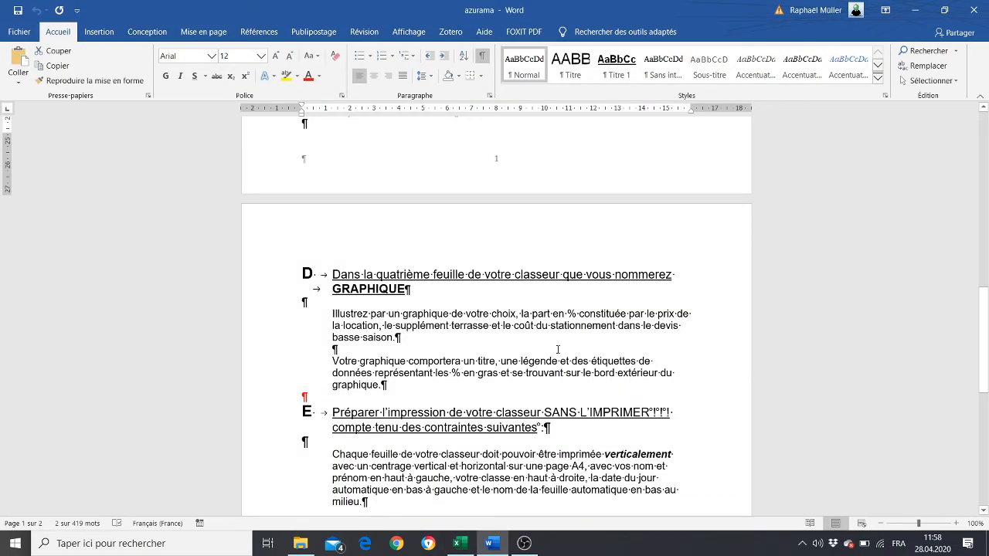
key("alt+Tab")
key("alt+Tab")
key("alt+Tab")
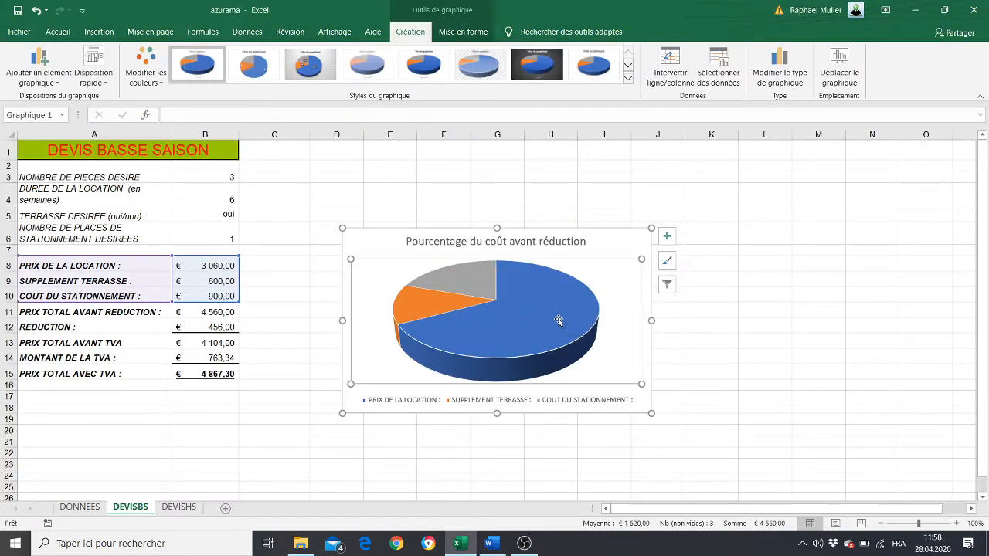
mouse_move(552, 319)
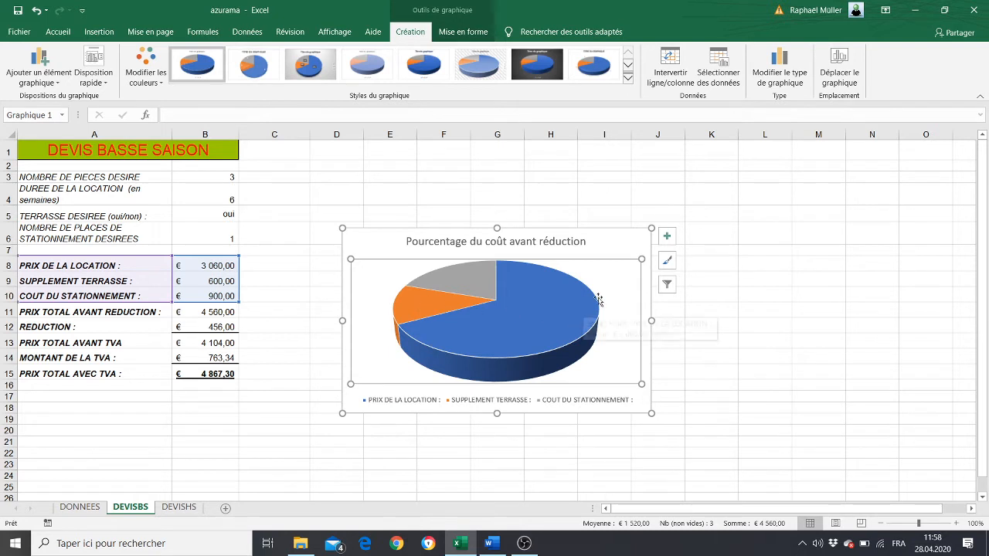
left_click(669, 245)
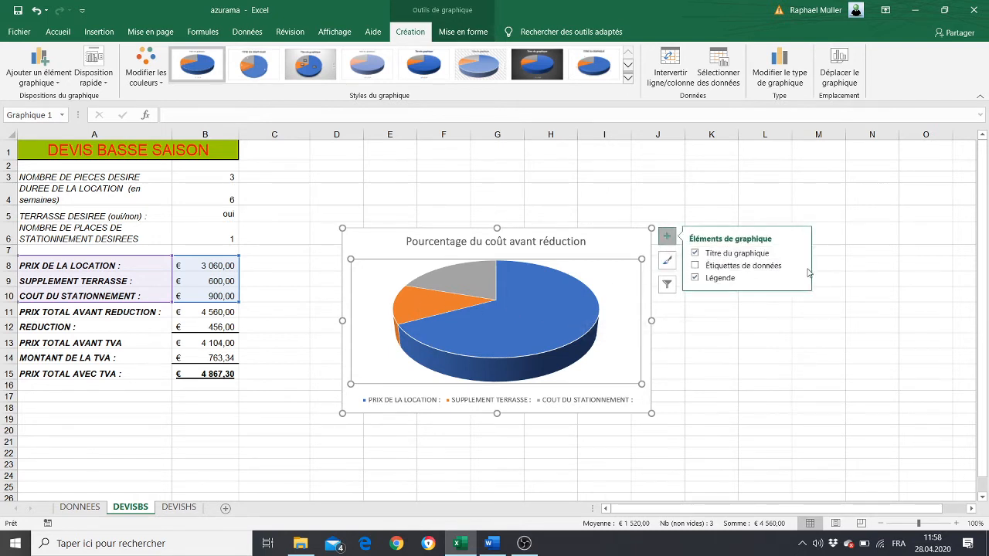
mouse_move(800, 267)
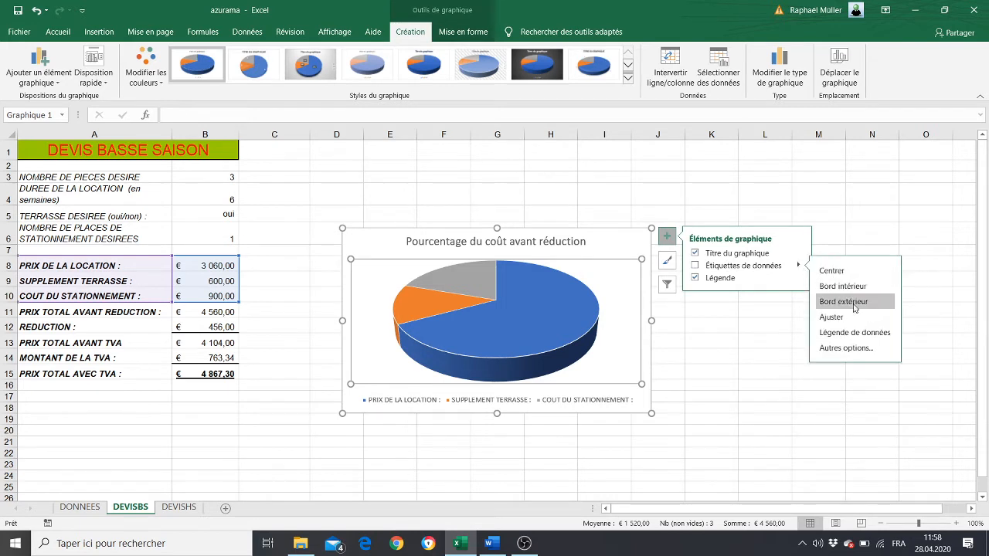
left_click(856, 349)
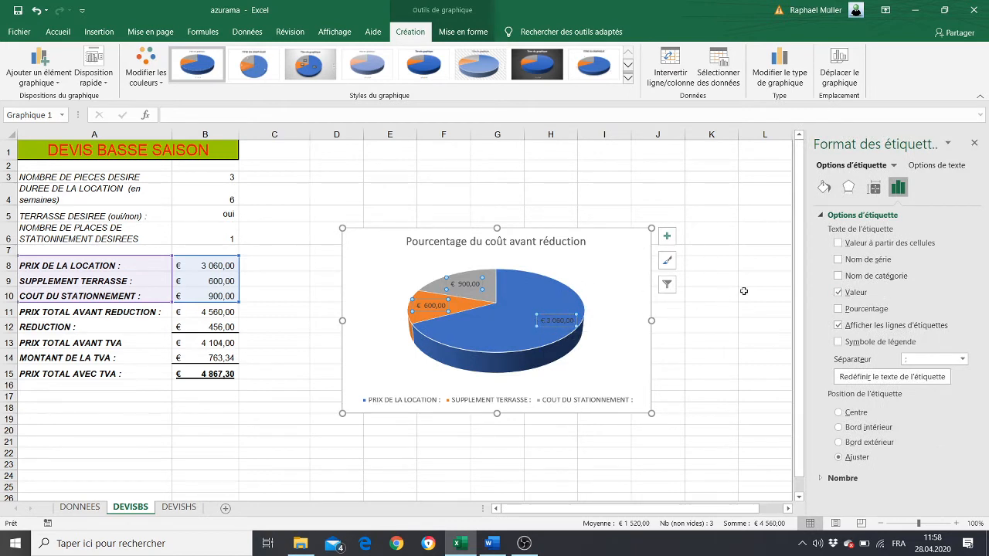
left_click(842, 310)
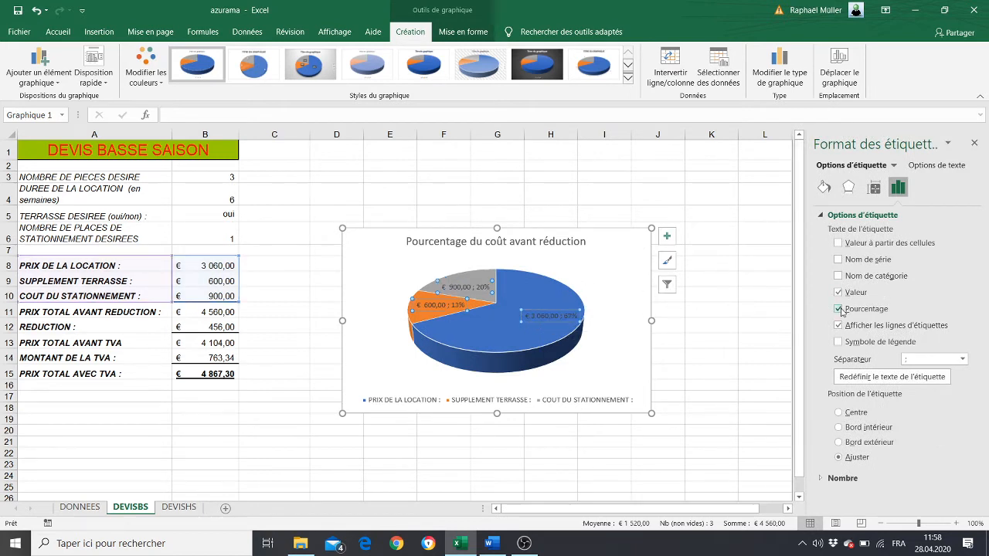
left_click(838, 293)
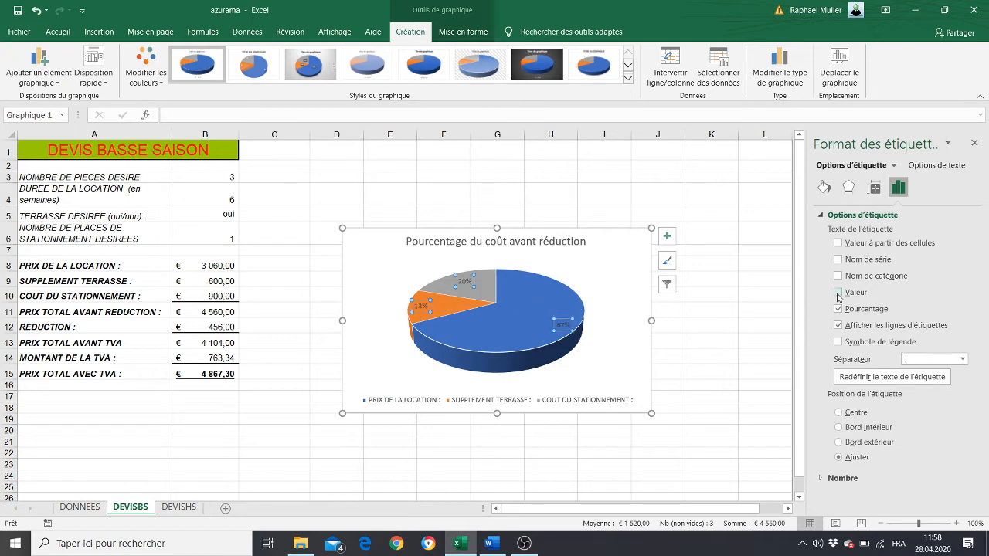
Step: Check the required label placement in the Word assignment and position the pie chart's percentage labels at the outside edge (Bord extérieur)
key("alt+Tab")
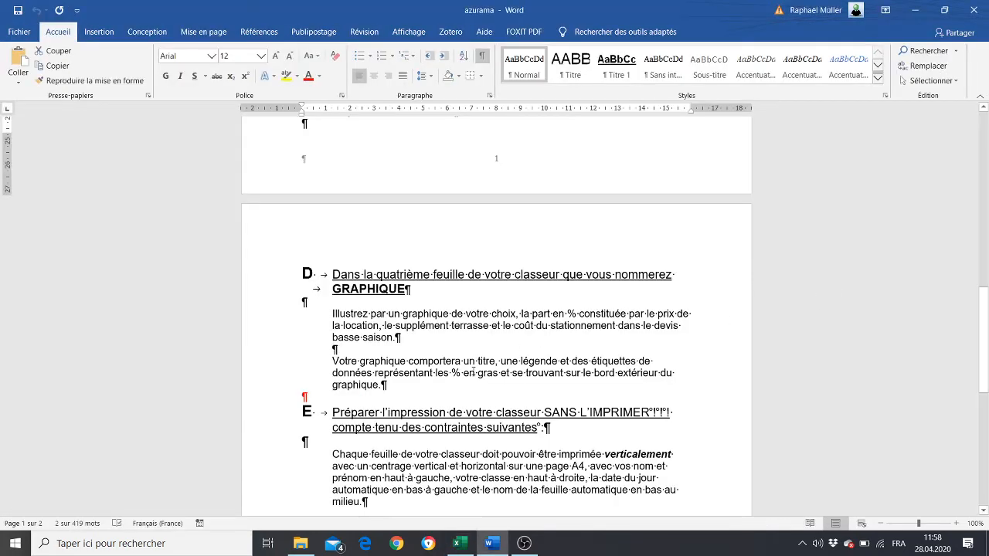
key("alt+Tab")
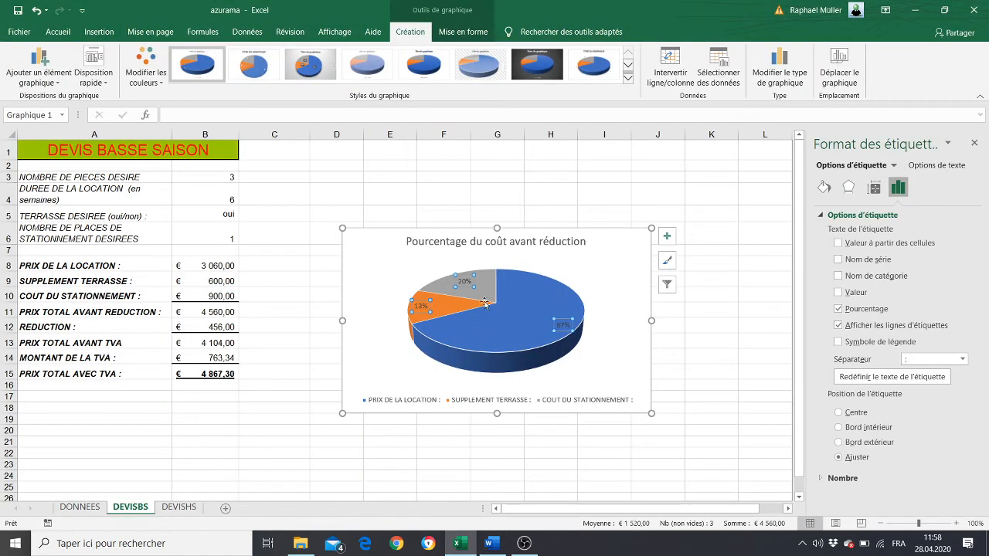
left_click(666, 236)
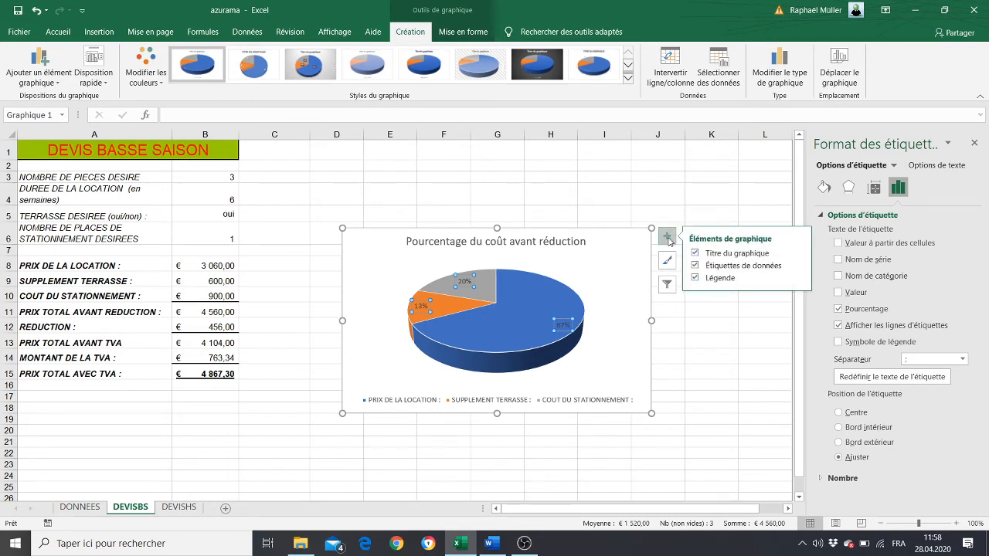
left_click(800, 266)
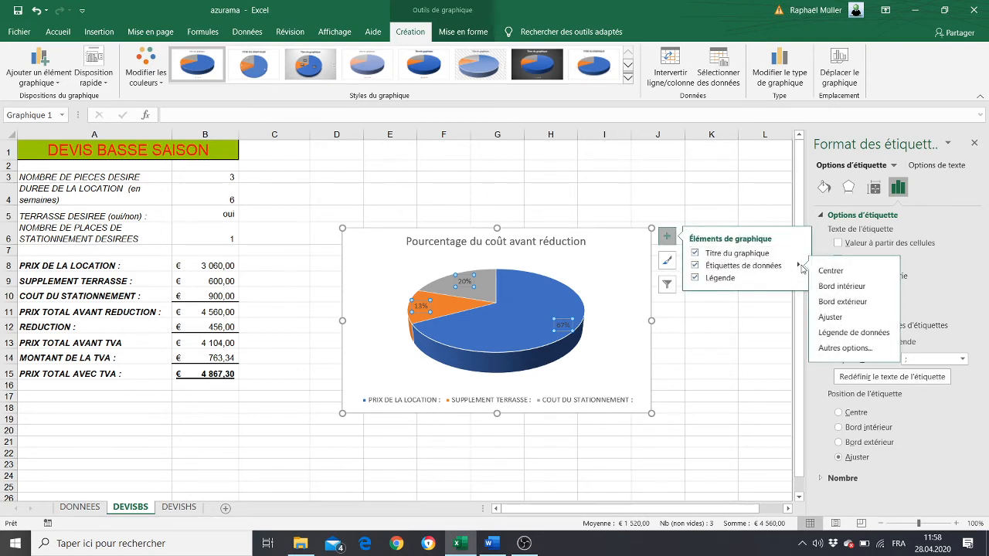
left_click(839, 301)
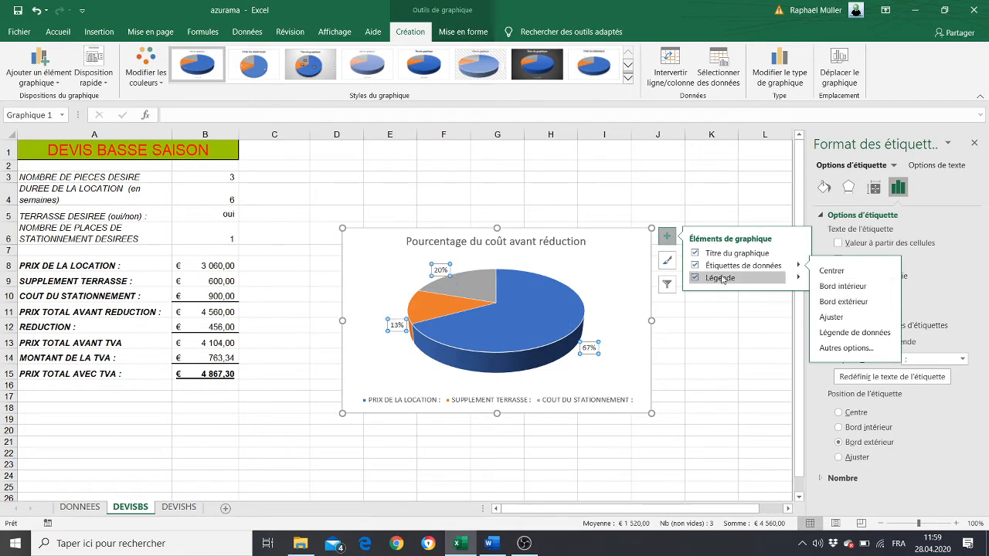
left_click(615, 377)
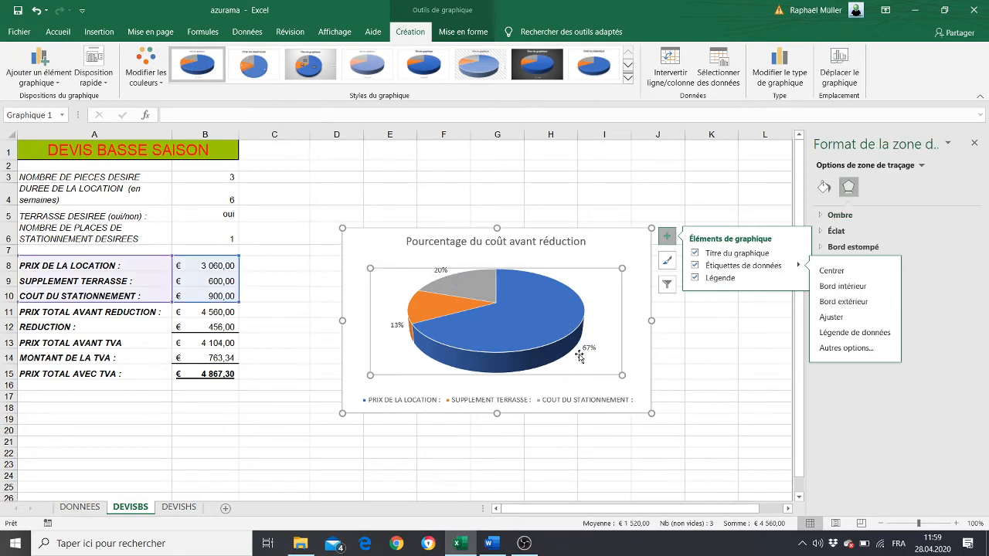
left_click(589, 348)
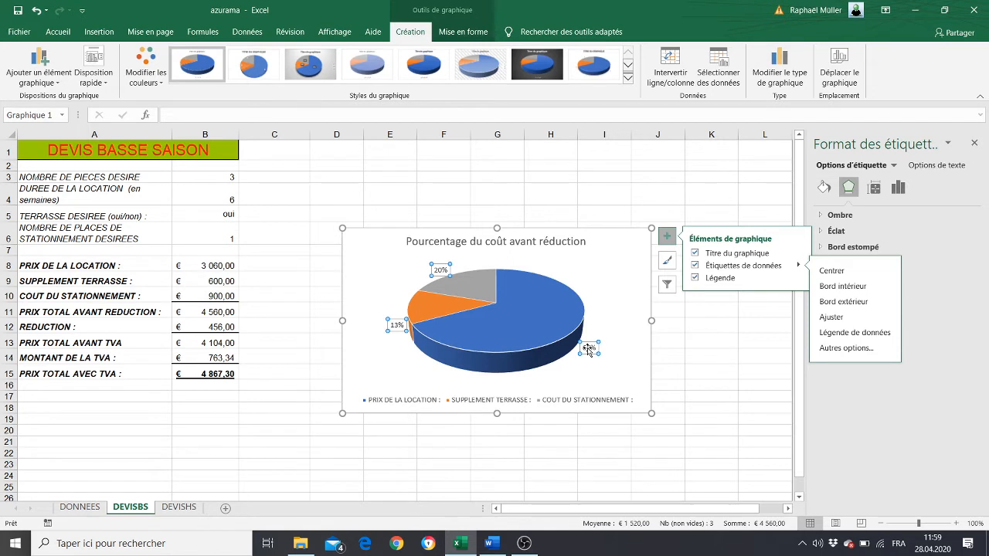
left_click(588, 349)
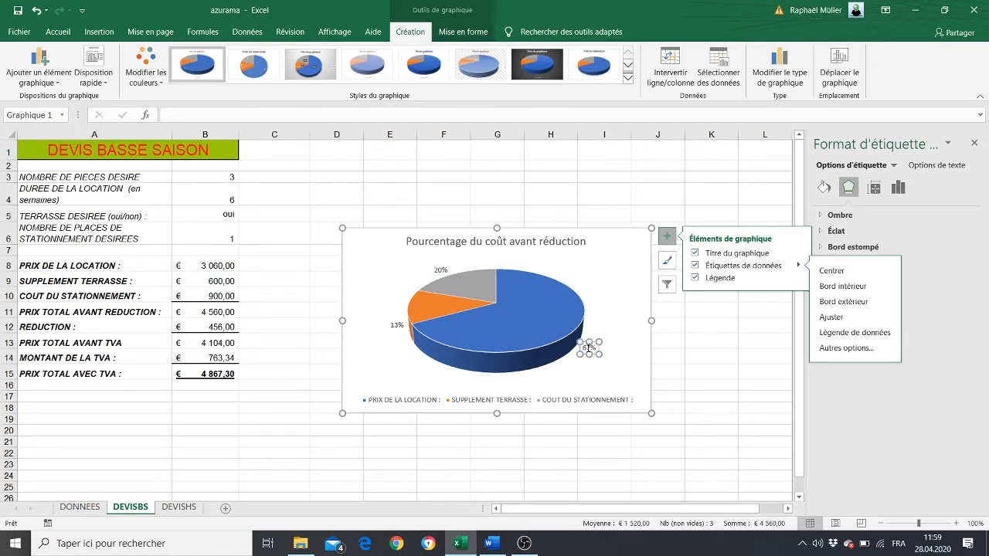
left_click(600, 343)
left_click(588, 348)
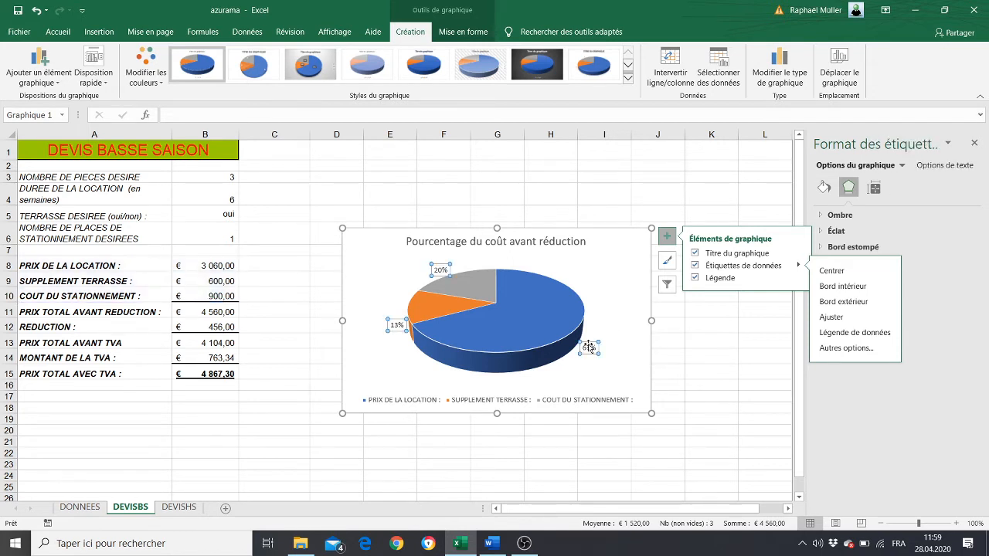
left_click(588, 348)
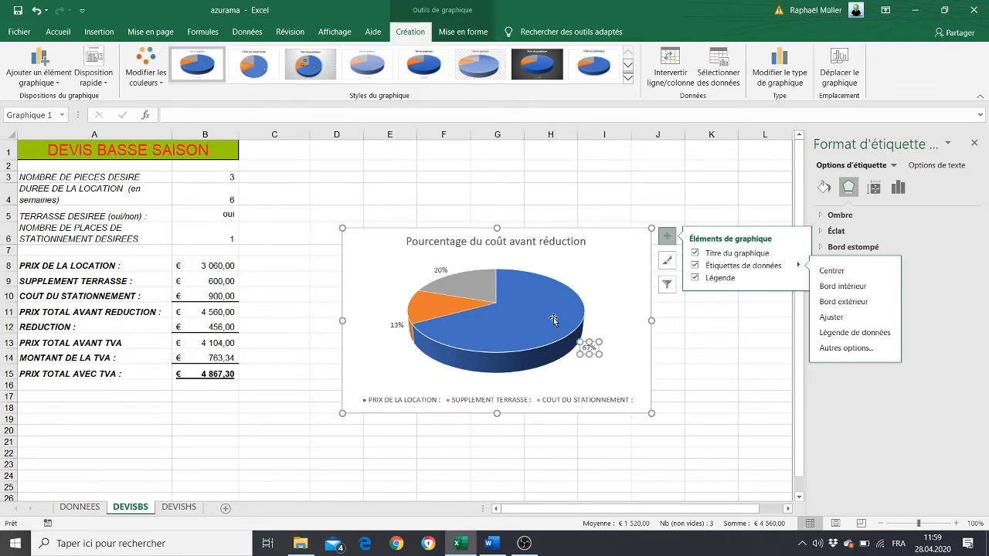
left_click(668, 352)
left_click(620, 297)
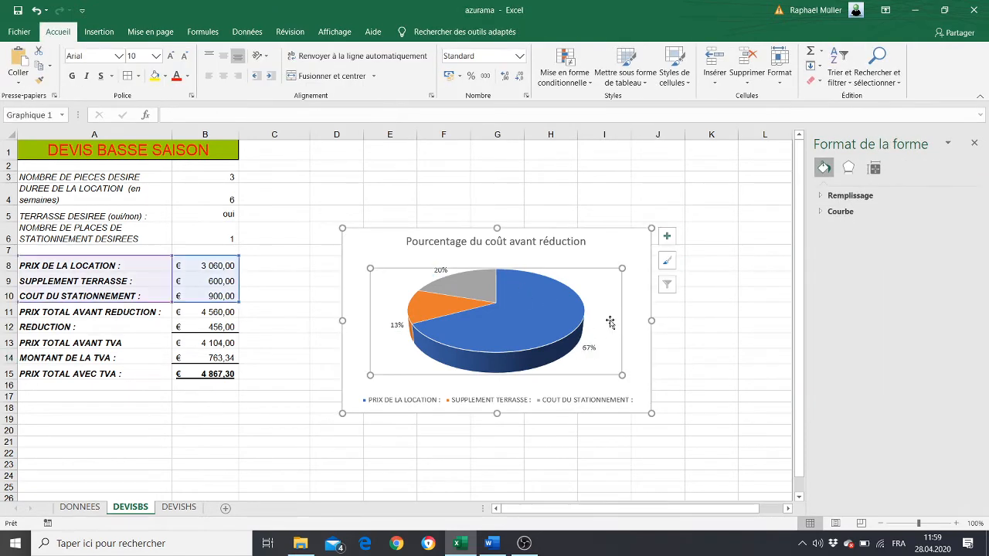
Step: Set the font style of all the pie chart's percentage labels to bold (Gras)
left_click(590, 349)
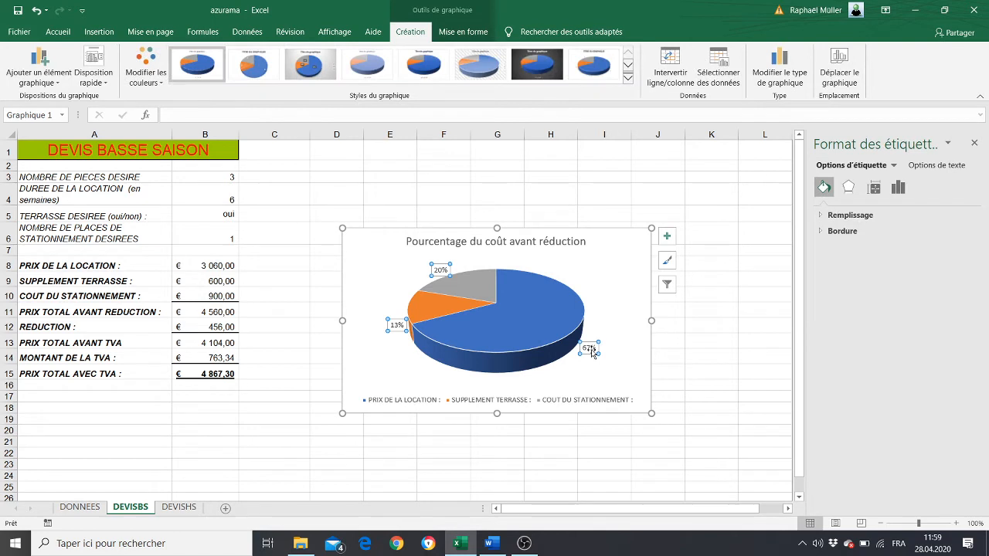
right_click(592, 351)
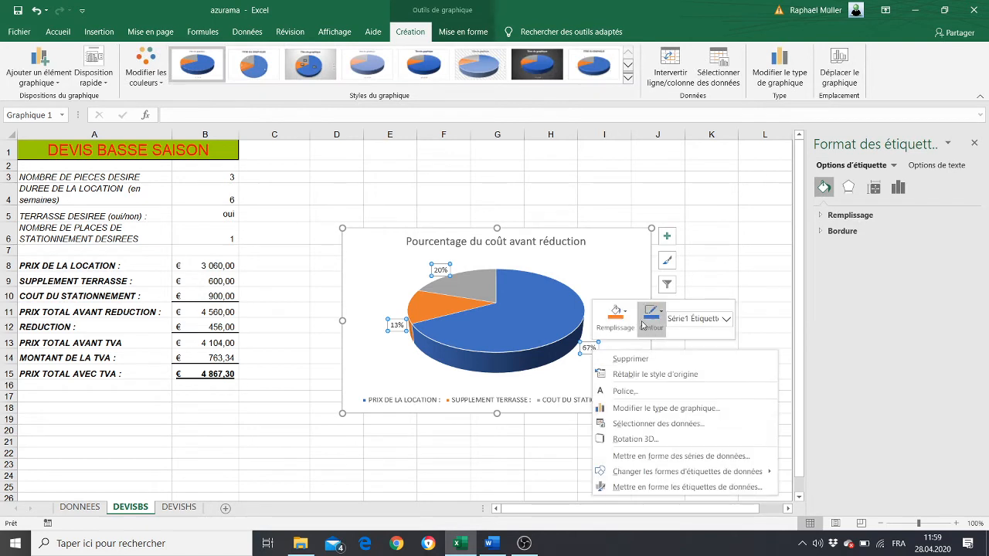
left_click(653, 391)
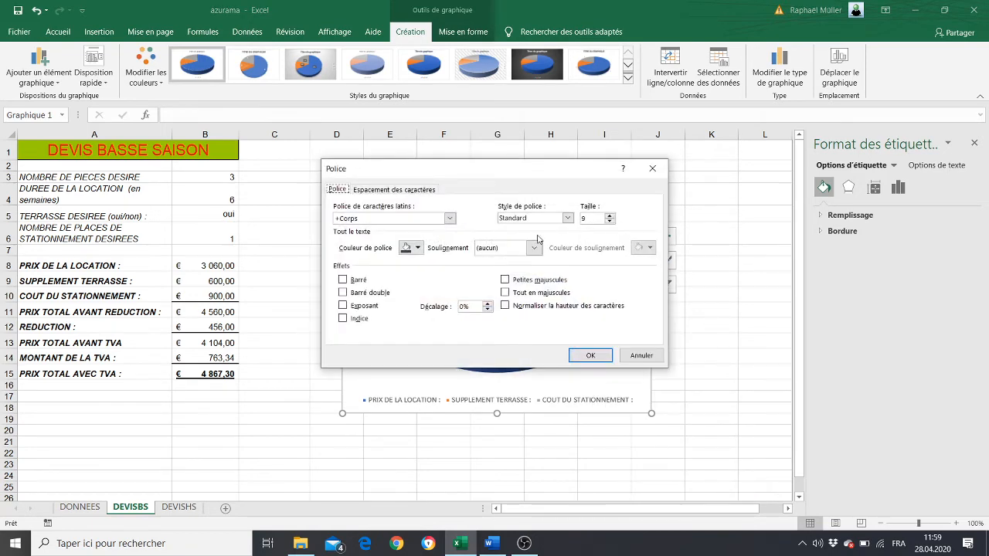
left_click(567, 219)
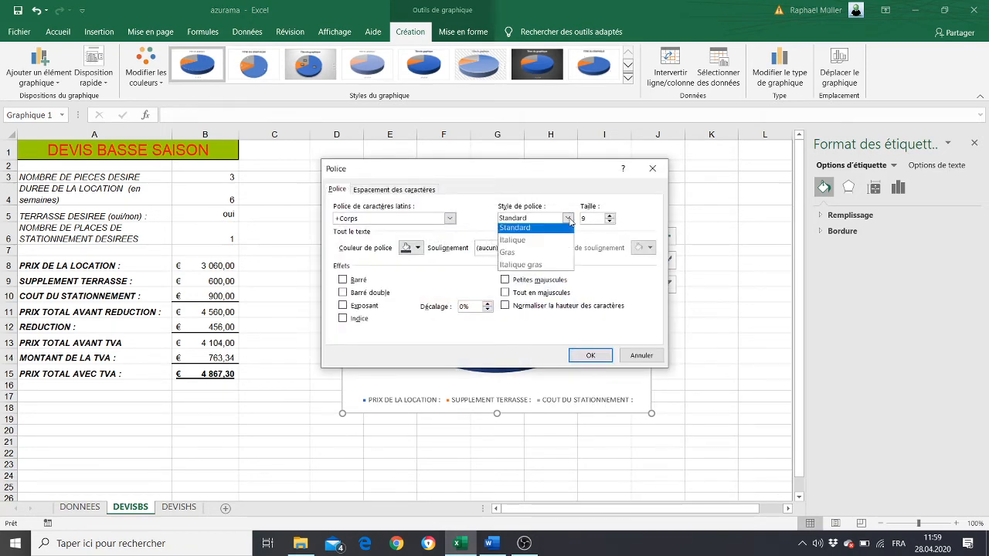
left_click(533, 255)
left_click(587, 357)
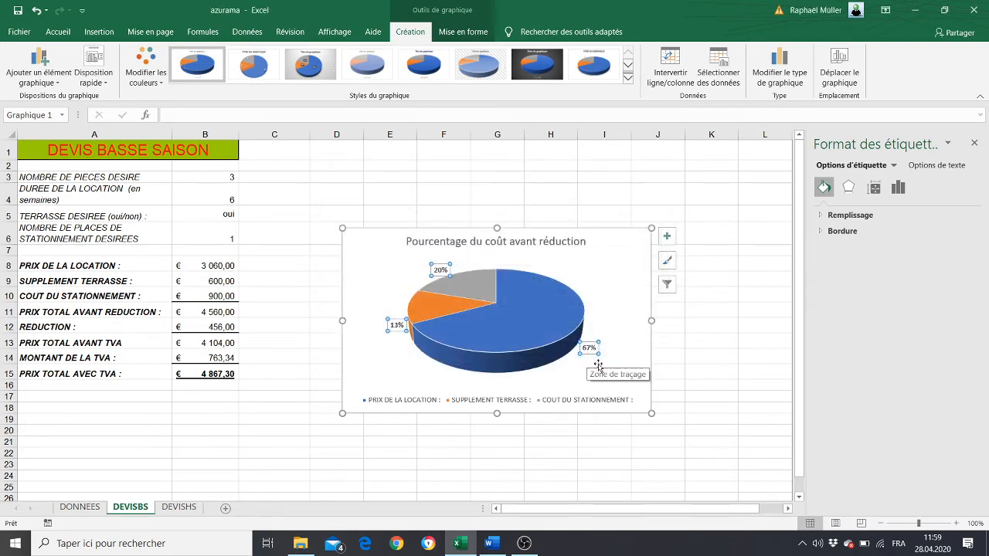
left_click(603, 284)
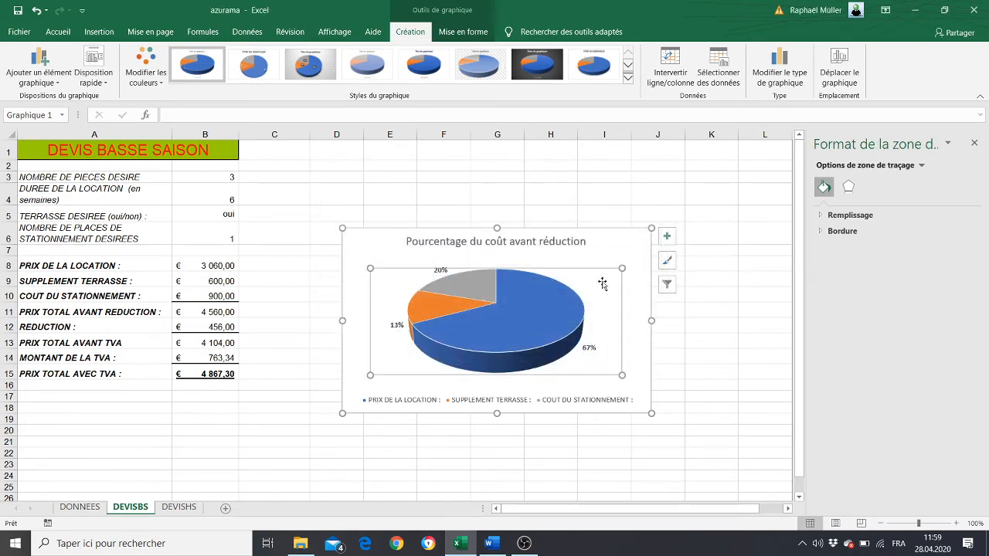
Step: Read the print preparation requirements in section E of the Word assignment and return to the Excel workbook
key("alt+Tab")
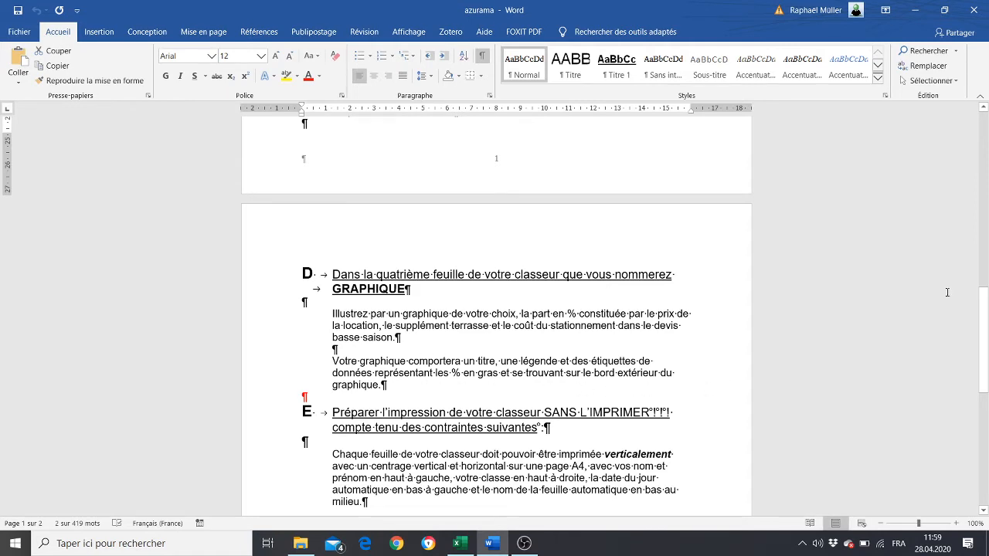
left_click_drag(987, 327, 985, 366)
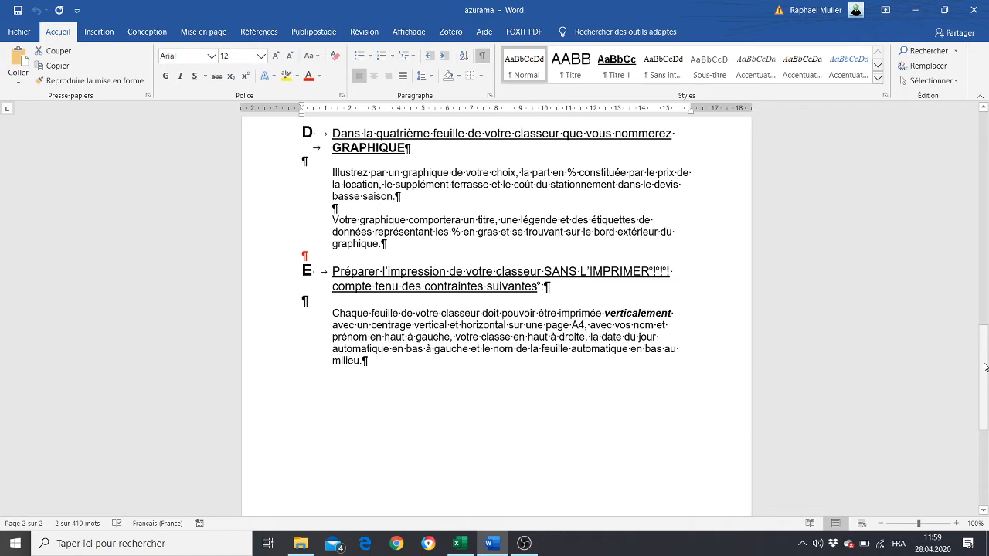
key("alt+Tab")
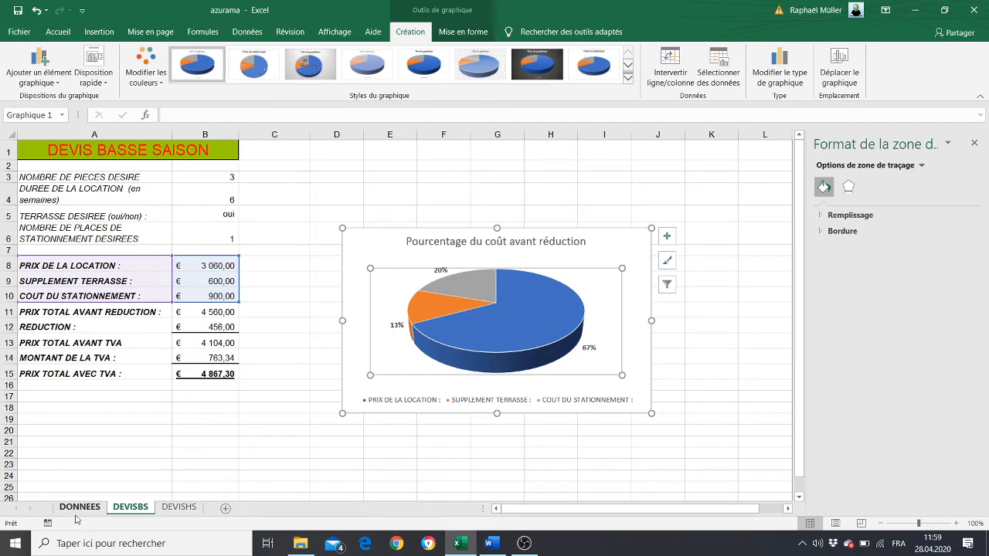
Step: Deselect the pie chart and group the DONNEES, DEVISBS and DEVISHS sheets
left_click(270, 474)
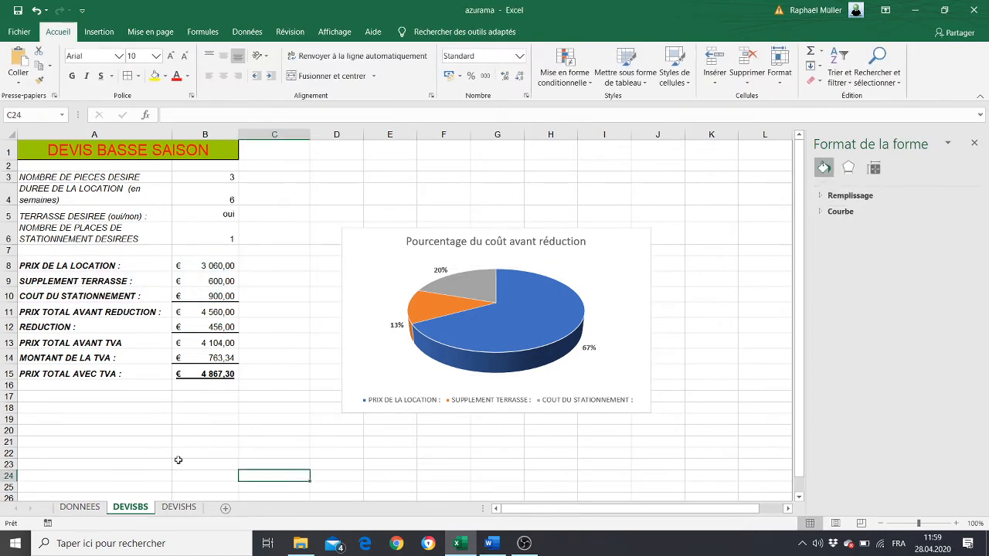
left_click(83, 507)
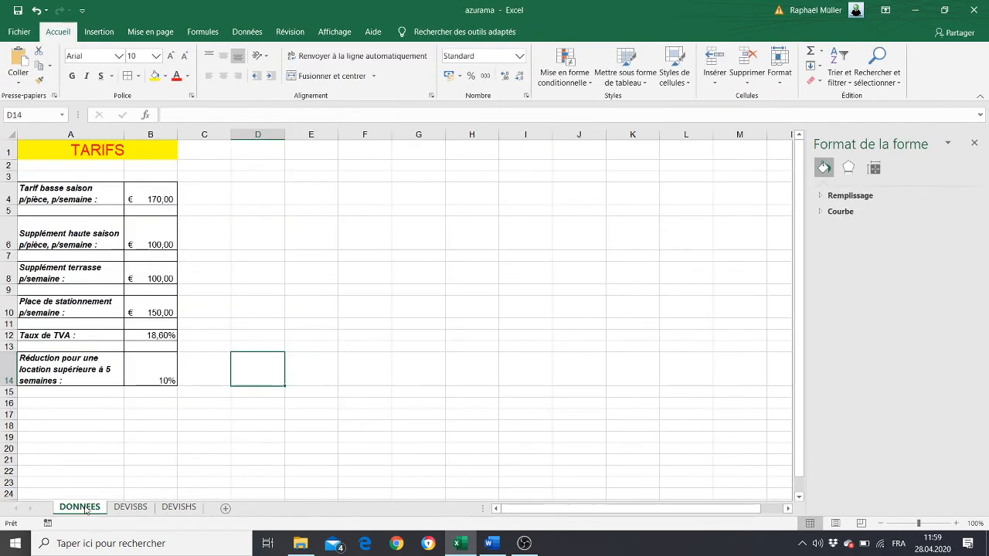
left_click(133, 508, "ctrl")
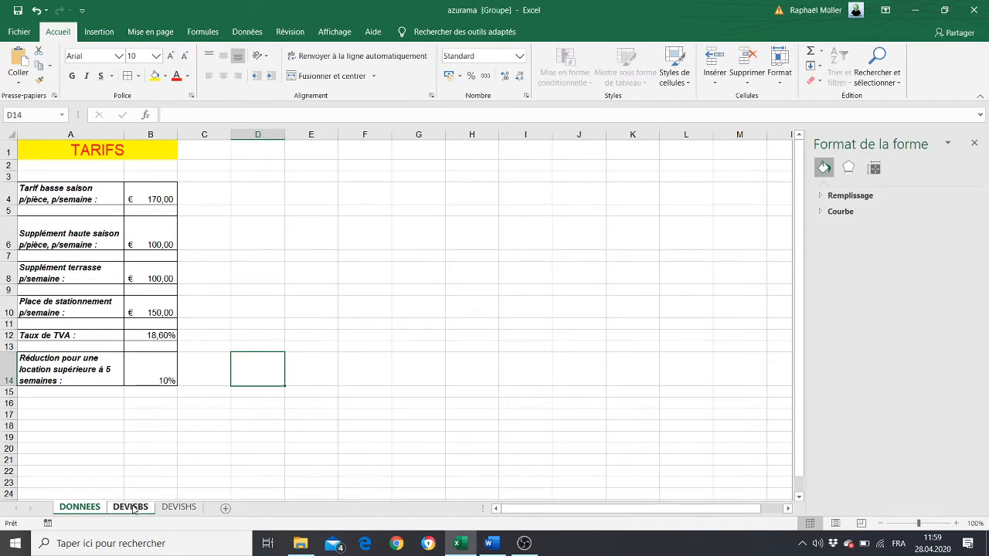
left_click(170, 509, "ctrl")
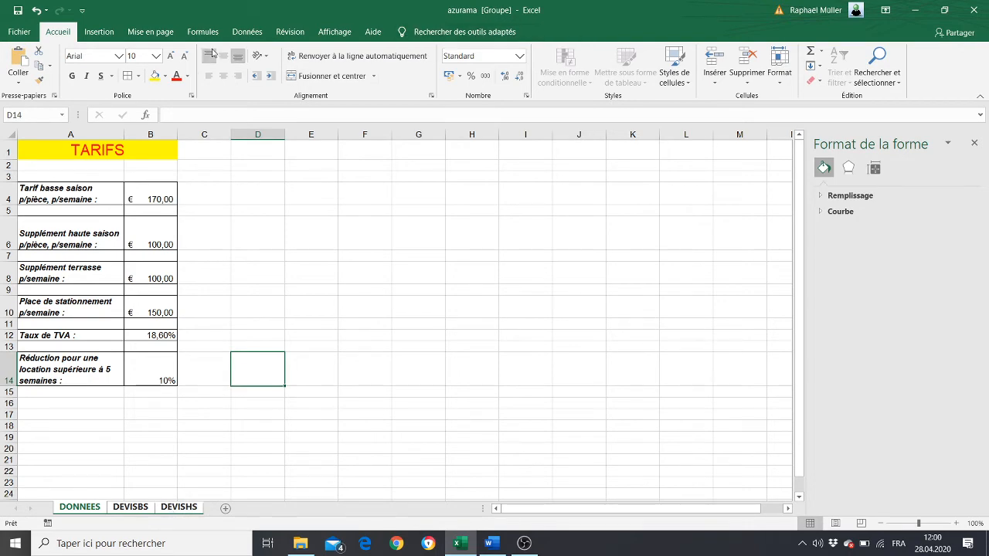
Step: Check the page requirements in the Word assignment, then set the grouped sheets to portrait, fitted to 1 page wide by 1 page tall
left_click(143, 35)
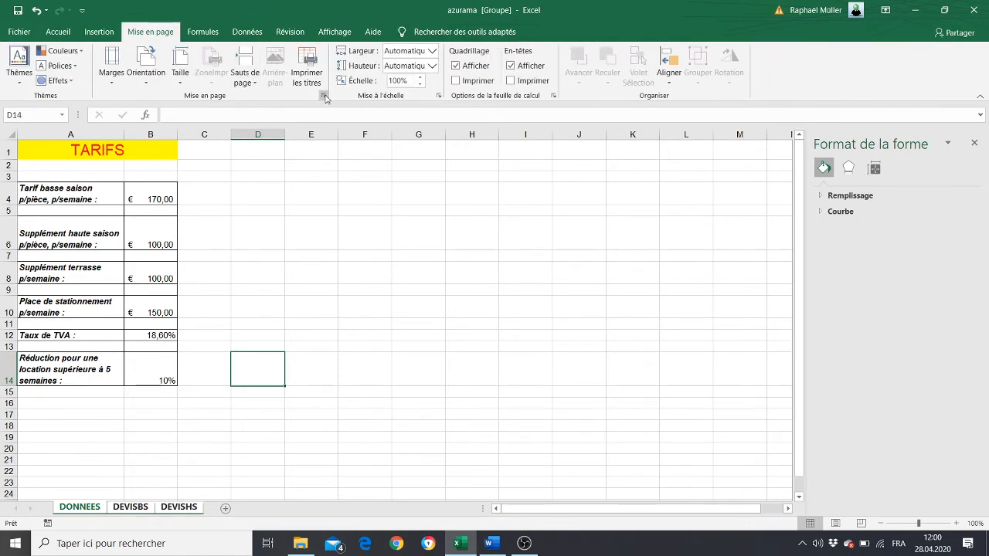
left_click(323, 95)
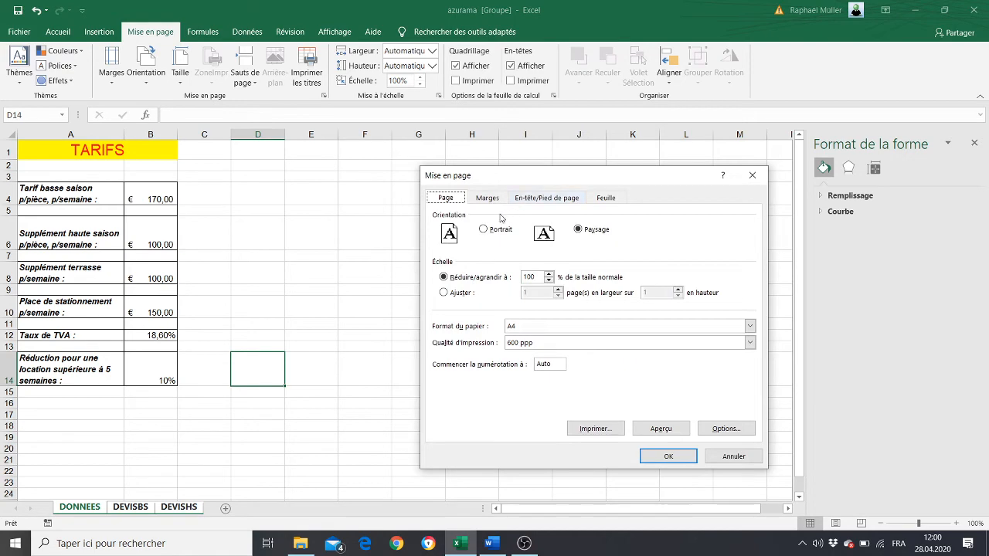
key("alt+Tab")
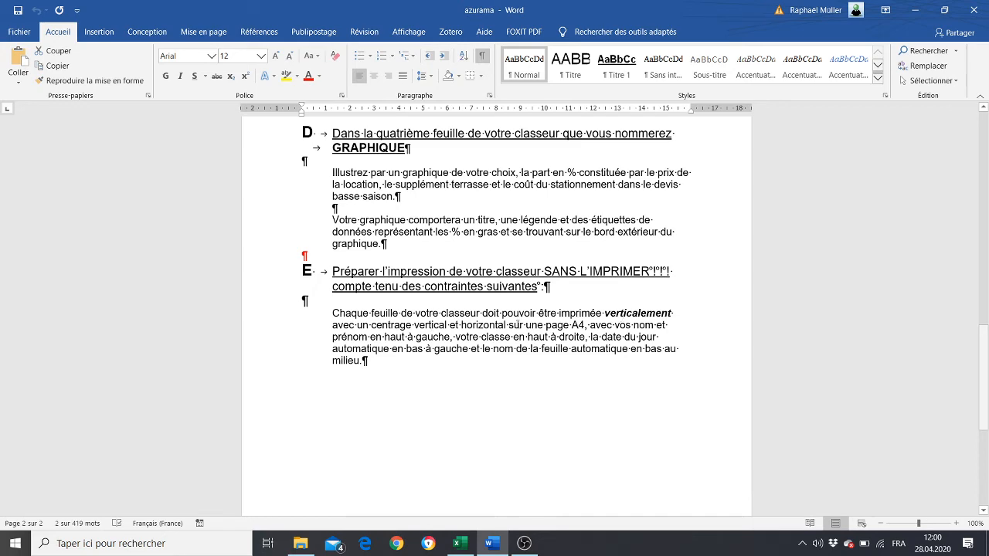
key("alt+Tab")
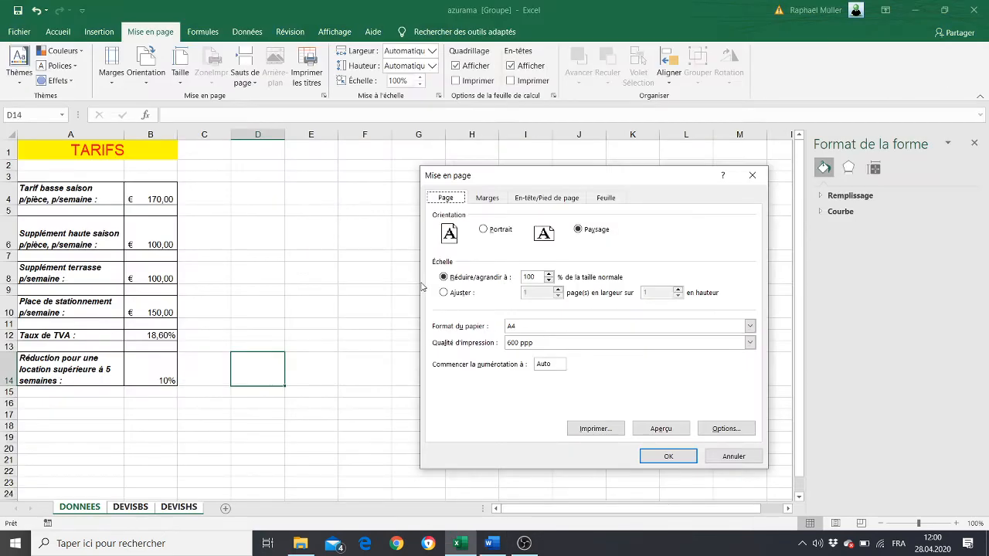
left_click(444, 293)
left_click(525, 294)
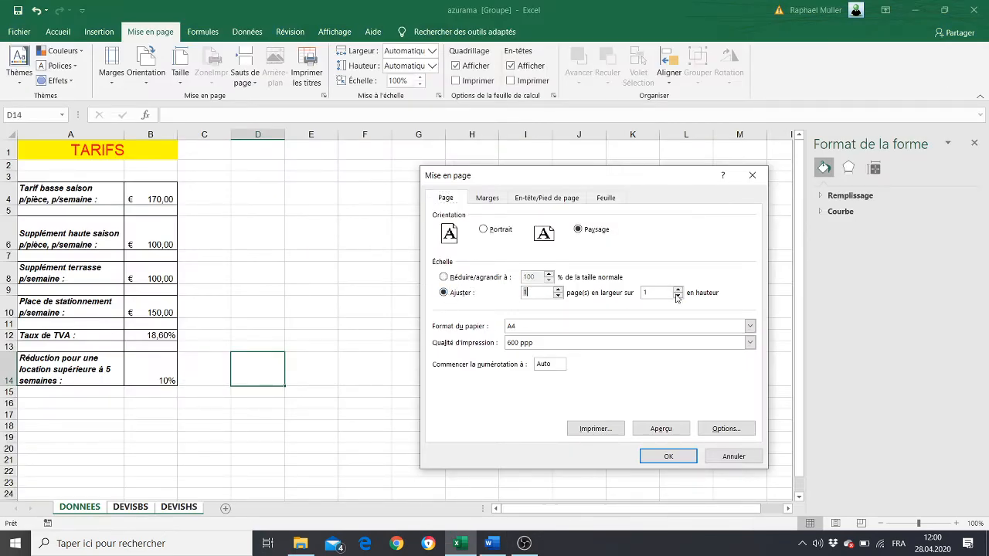
left_click(485, 231)
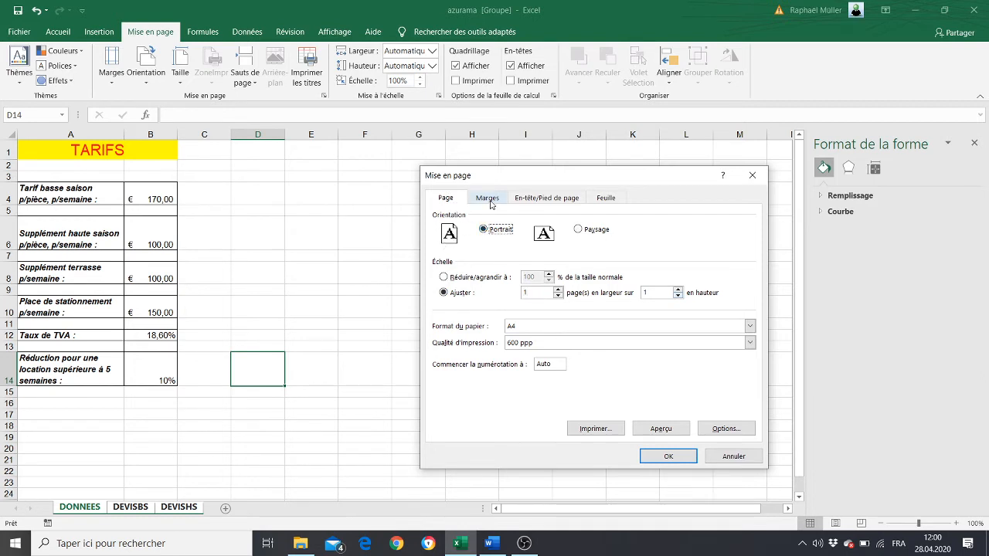
Step: Center the grouped sheets' content on the page both horizontally and vertically
left_click(489, 199)
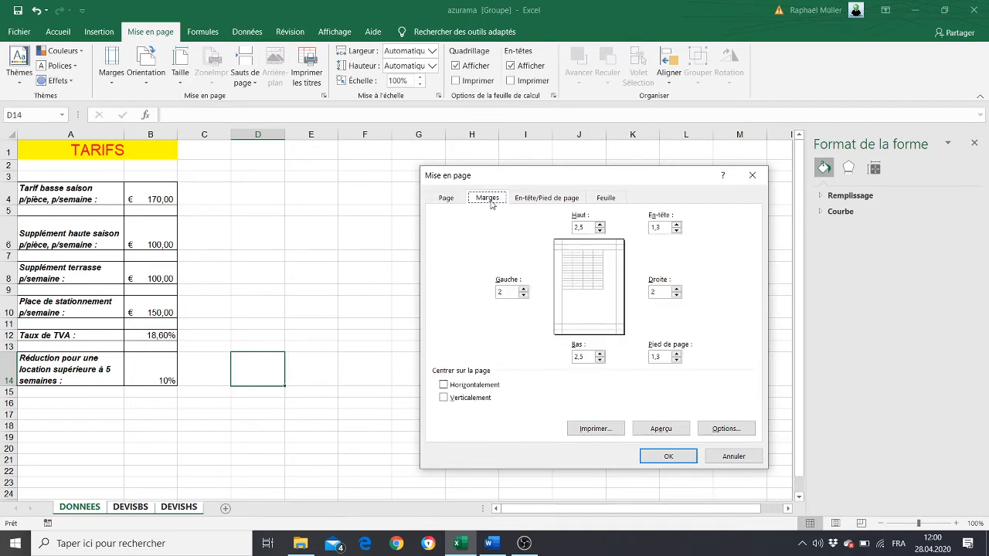
left_click(444, 385)
left_click(444, 398)
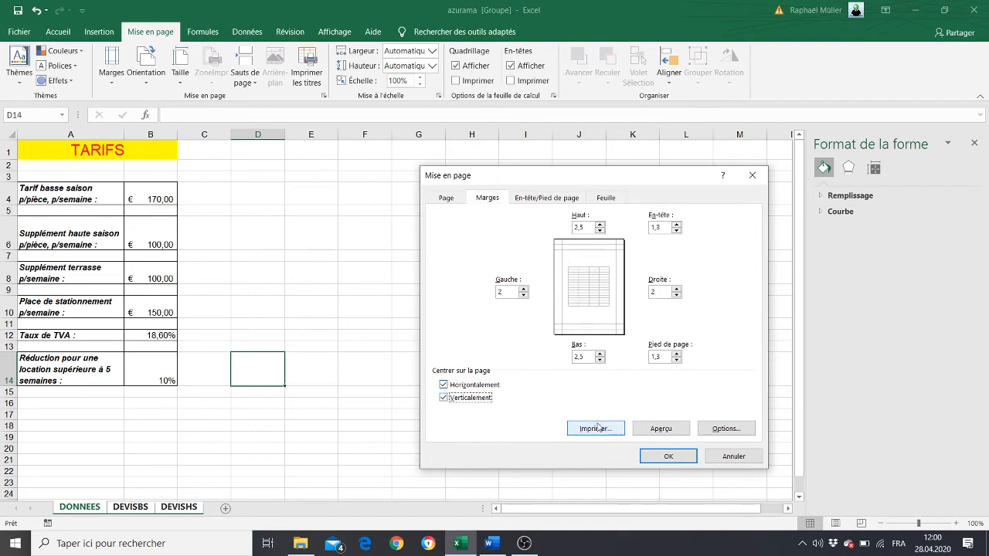
Step: Check the header requirements in the Word assignment, then create a custom header with "NOM Prénom" in the left section and "1c" in the right section
key("alt+Tab")
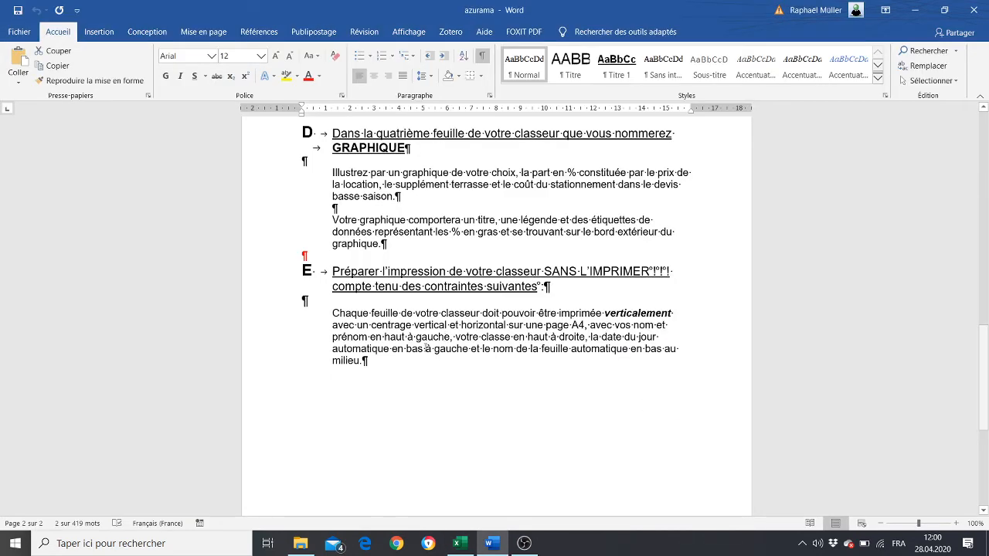
key("alt+Tab")
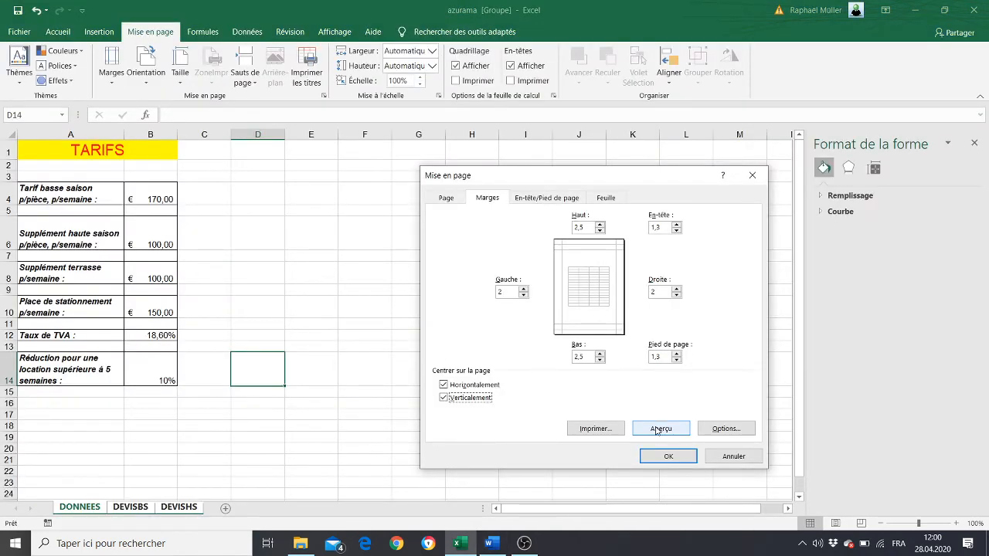
left_click(538, 196)
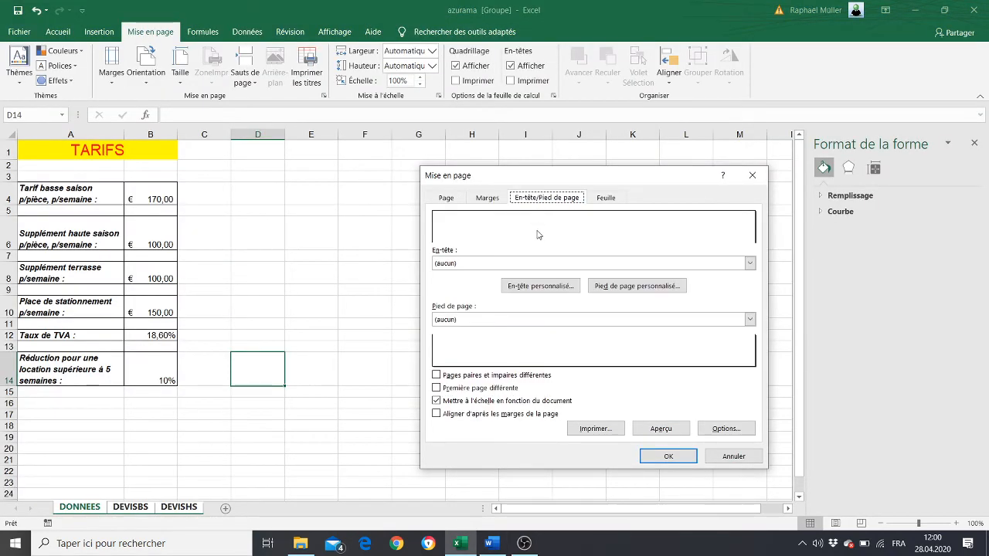
left_click(536, 286)
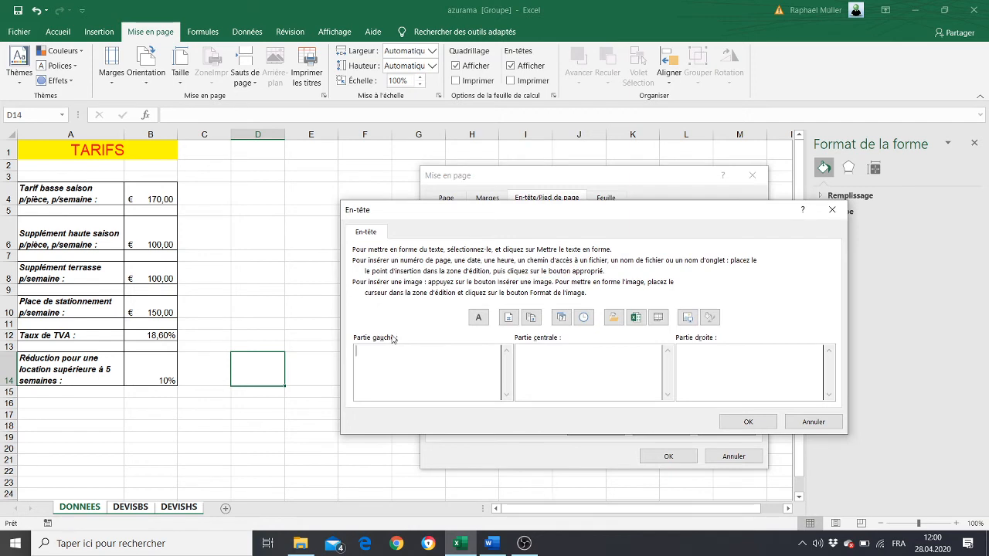
type("NOM ")
type("Prénom")
type("c")
left_click(747, 424)
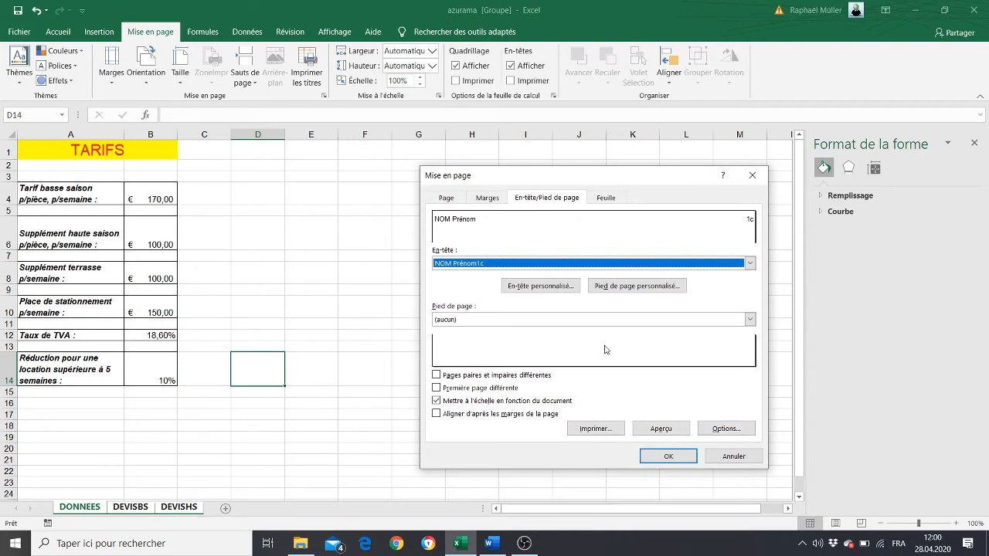
Step: Recheck the Word assignment, then add a custom footer with the automatic date in the left section and sheet name in the center, and apply the page setup
key("alt+Tab")
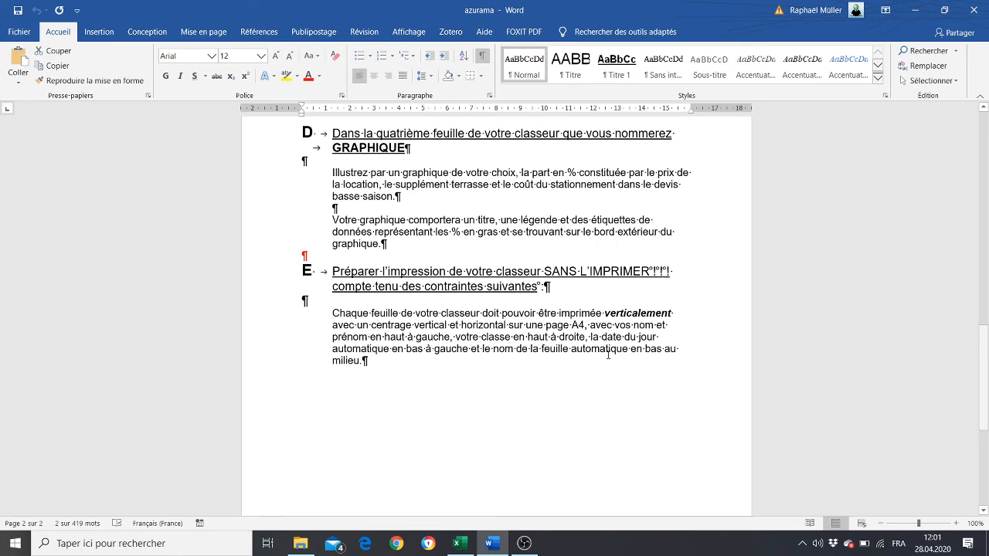
key("alt+Tab")
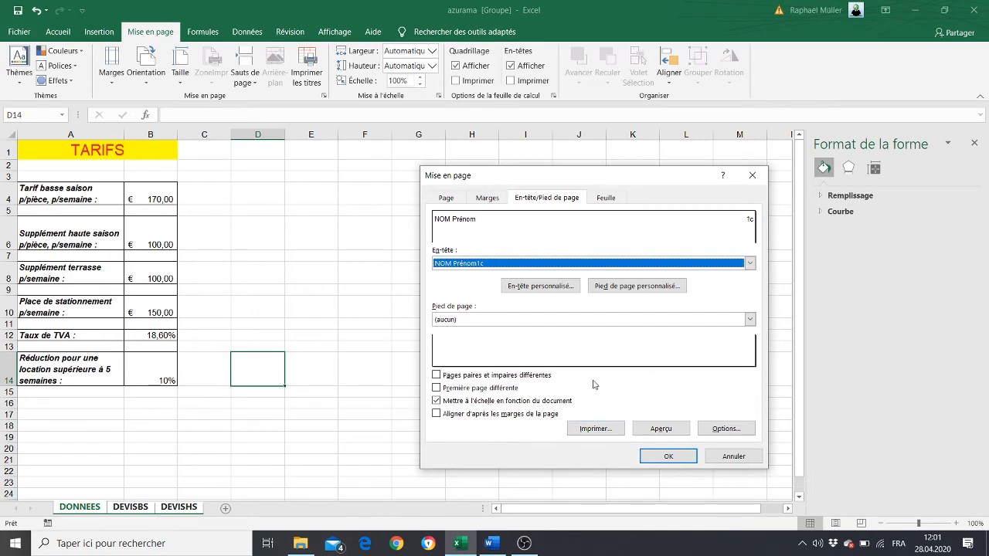
left_click(651, 285)
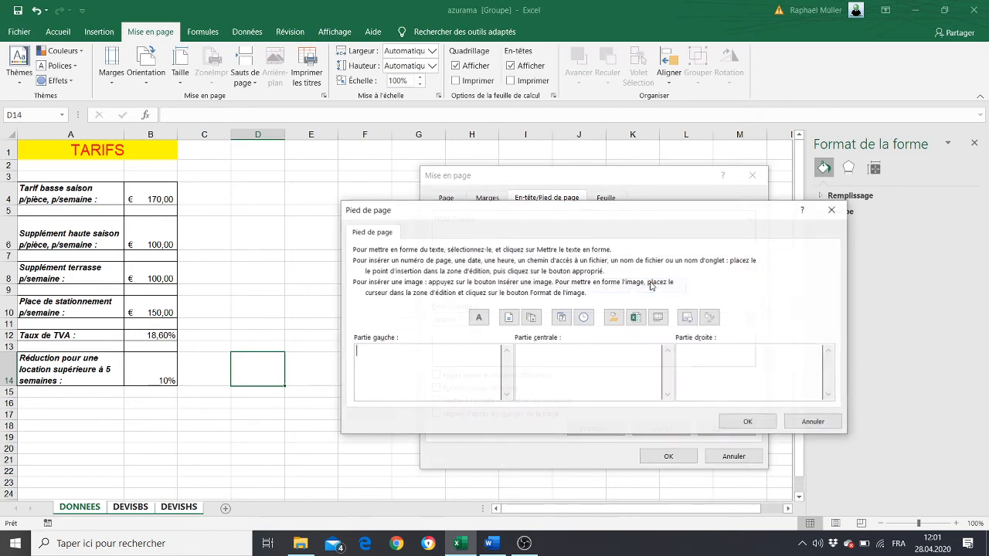
left_click(566, 320)
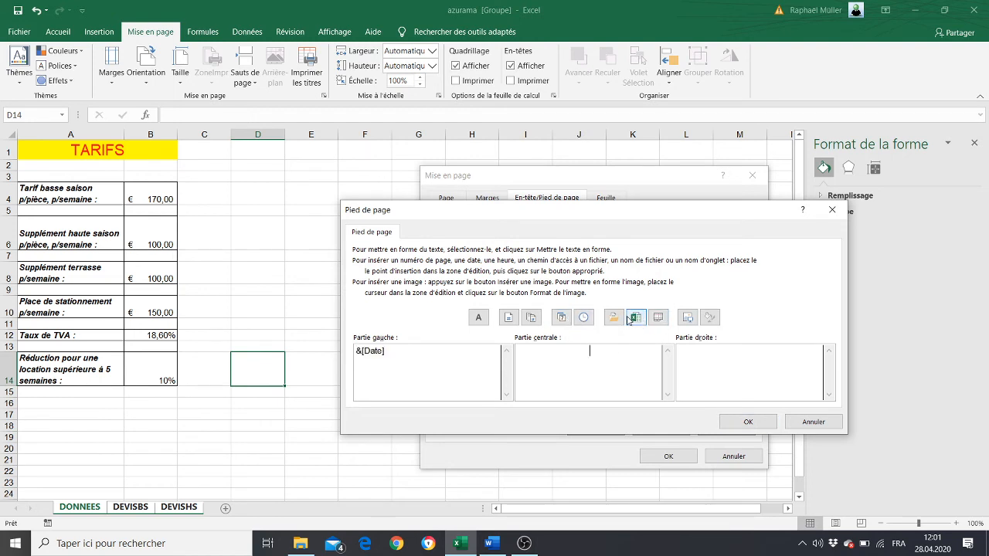
left_click(659, 317)
left_click(753, 424)
left_click(666, 456)
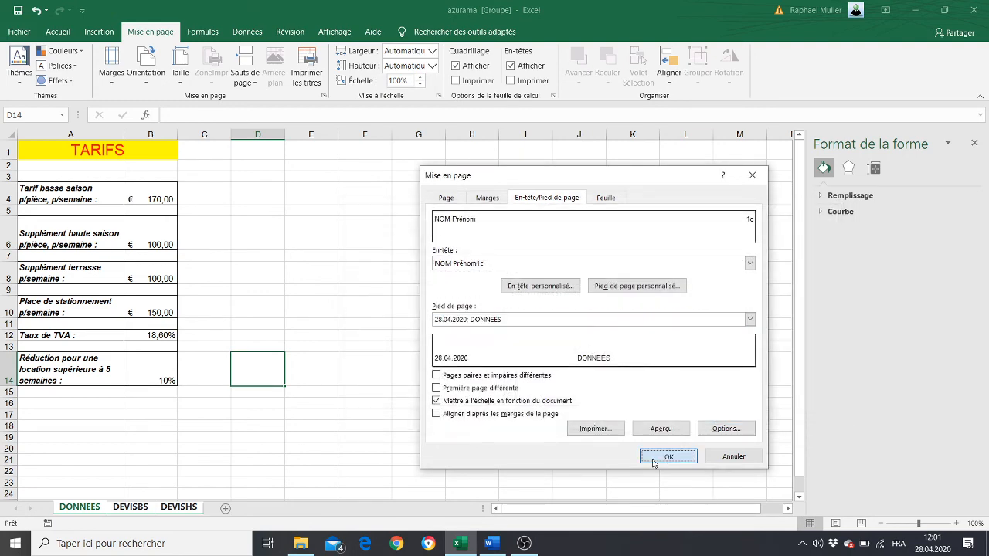
Step: Check the print preview of the grouped sheets without printing, and return to the worksheet
left_click(17, 32)
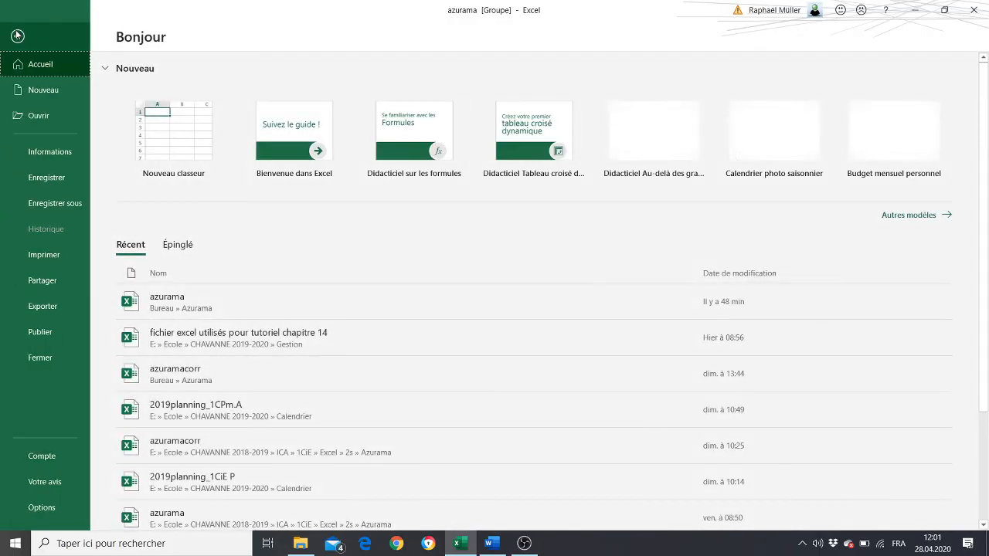
left_click(51, 264)
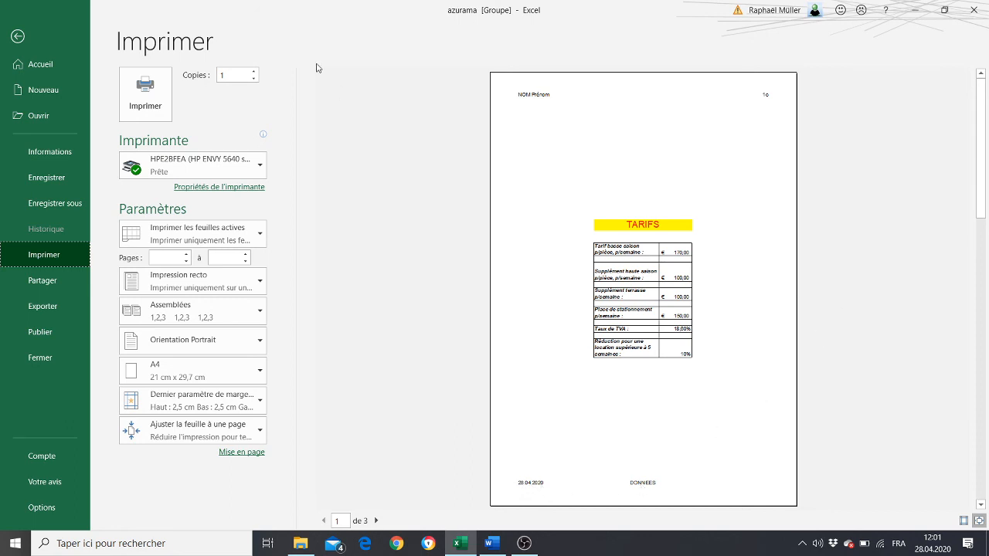
left_click(17, 36)
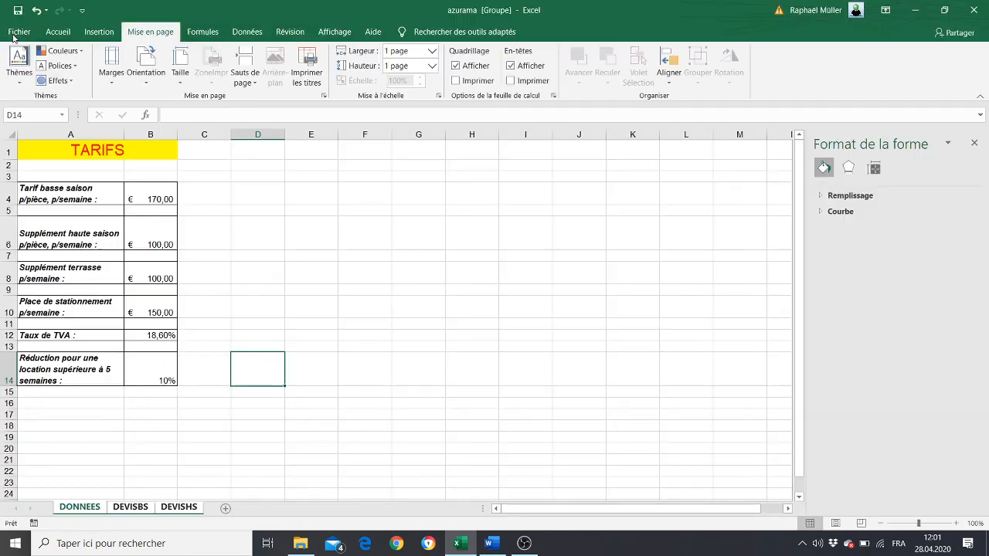